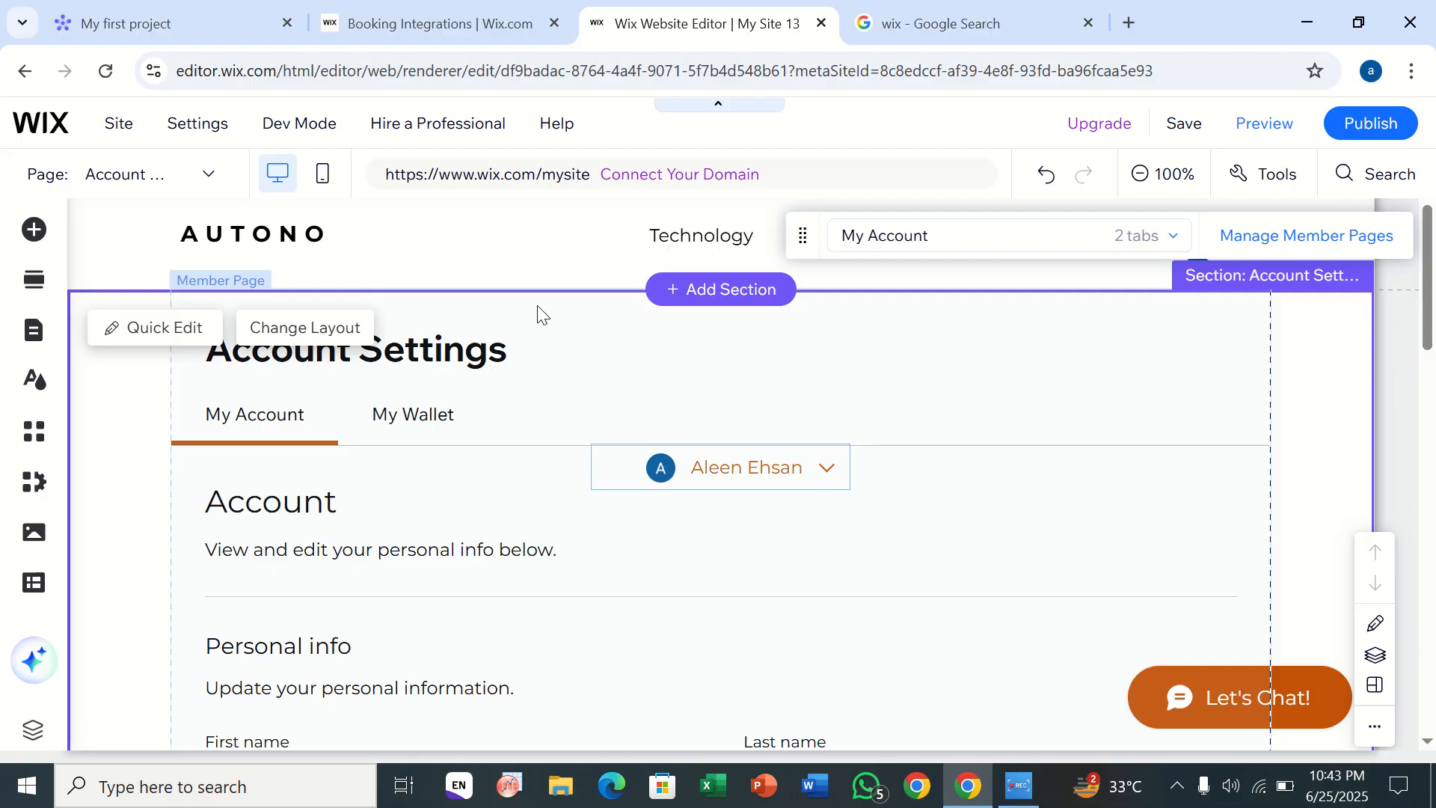
Create a new site from the existing site's Setup page, setting it up without chat and skipping the website type.
left_click(470, 17)
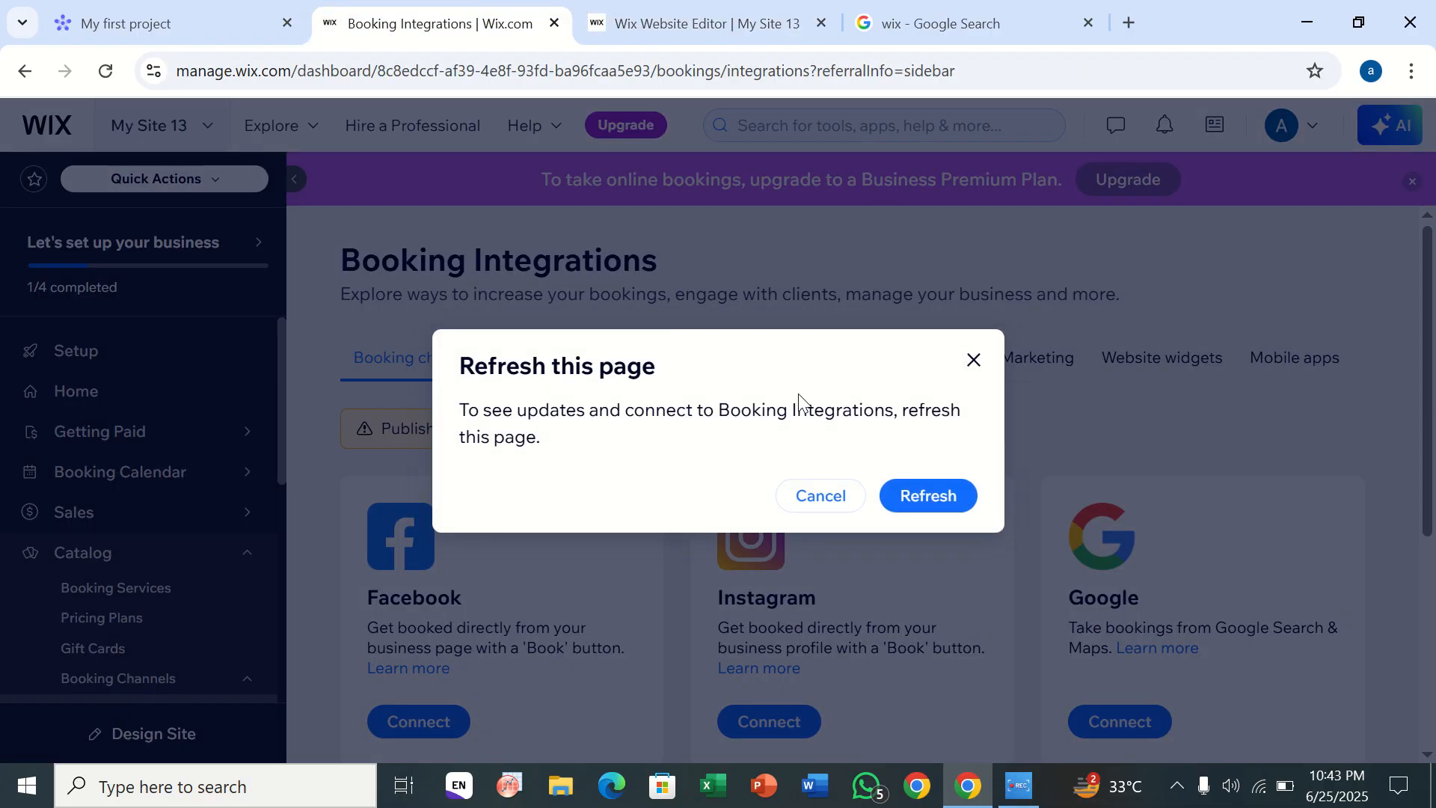
left_click(972, 361)
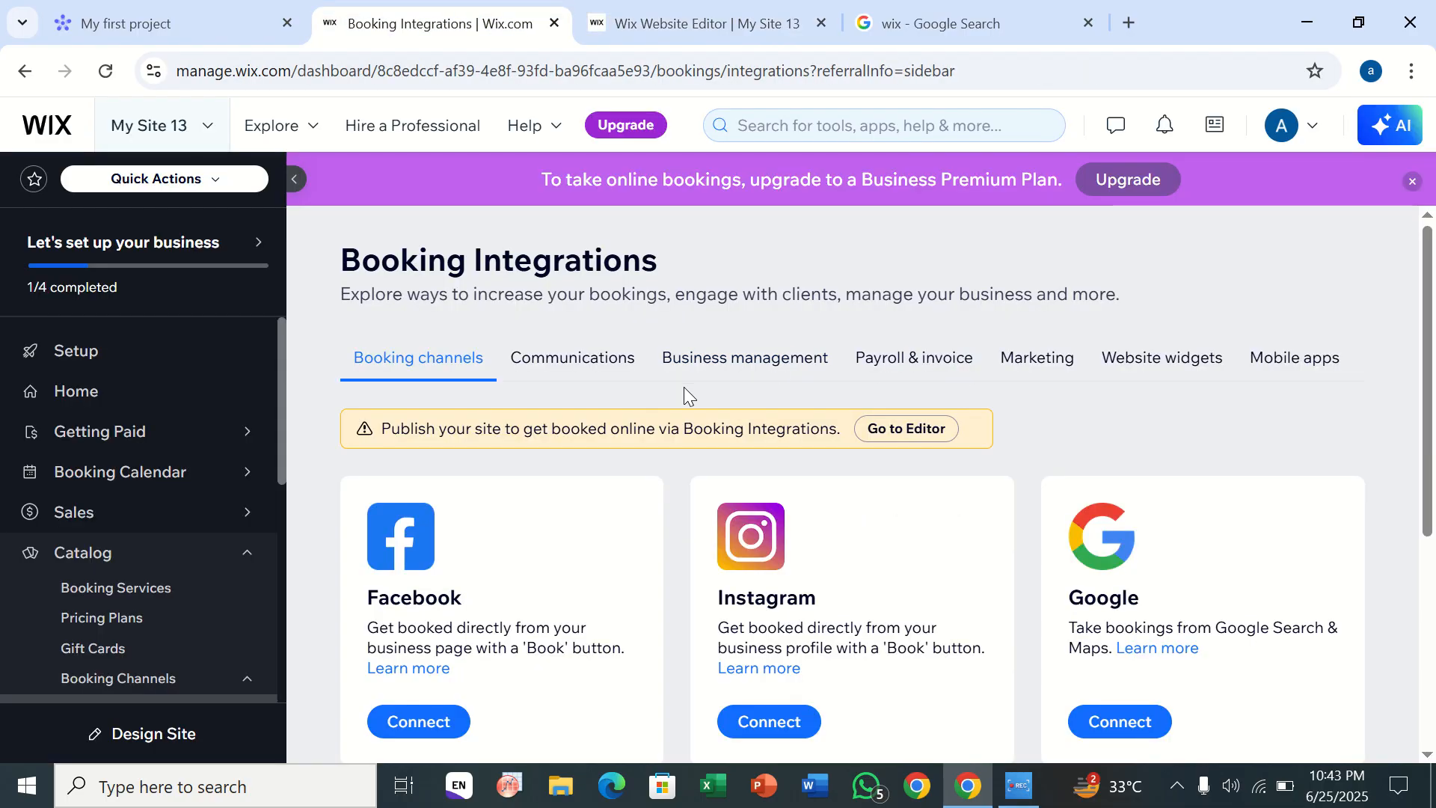
left_click(124, 365)
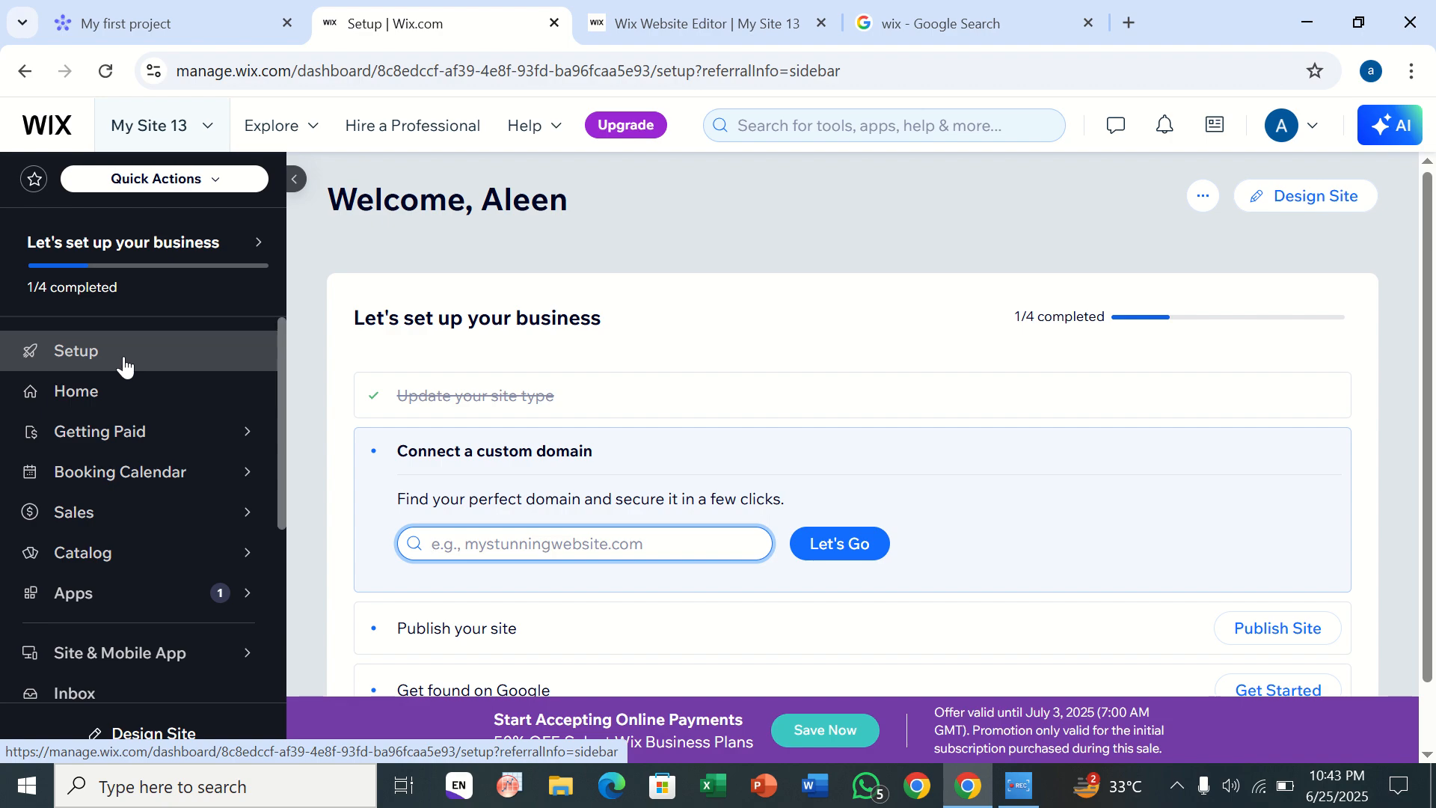
left_click(1202, 196)
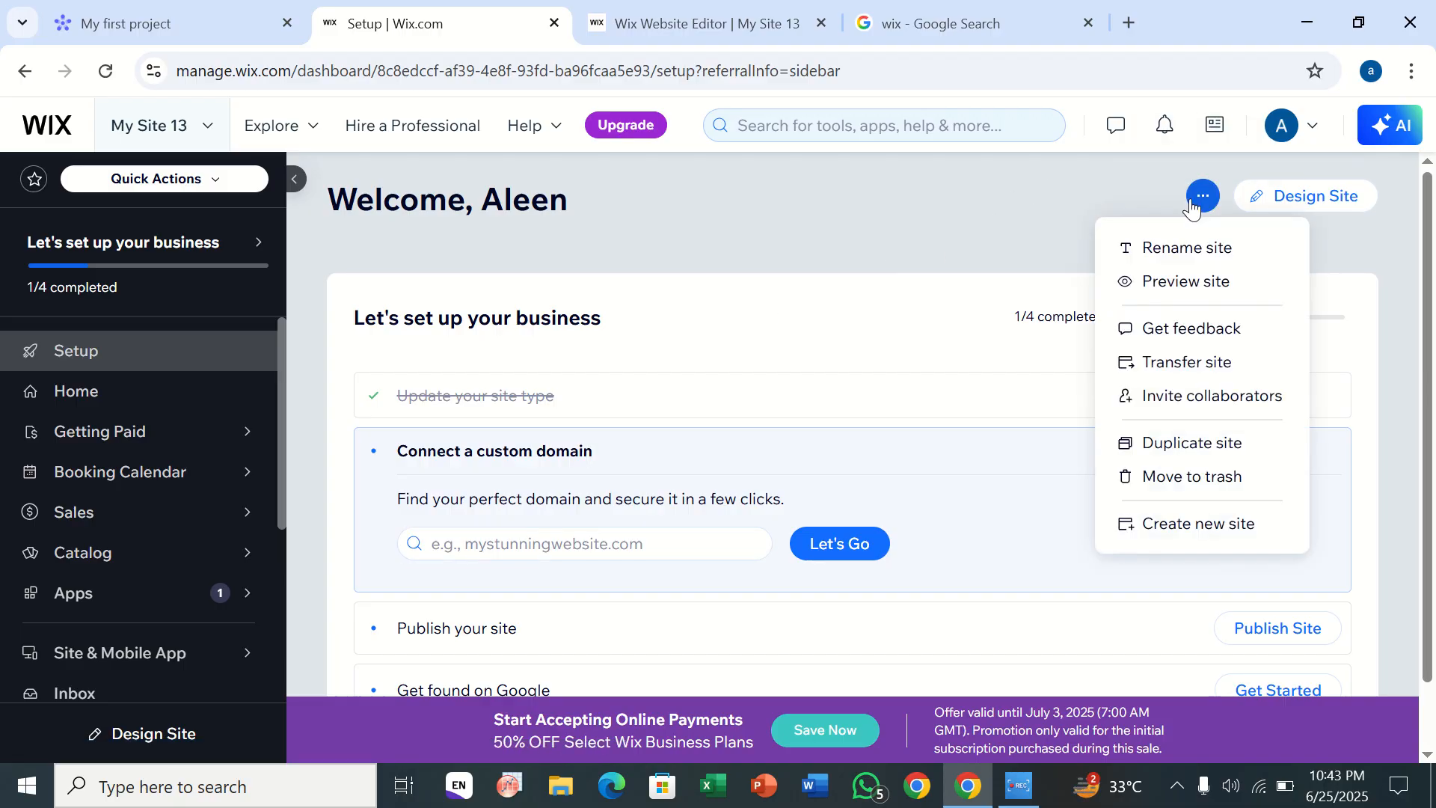
left_click(1172, 532)
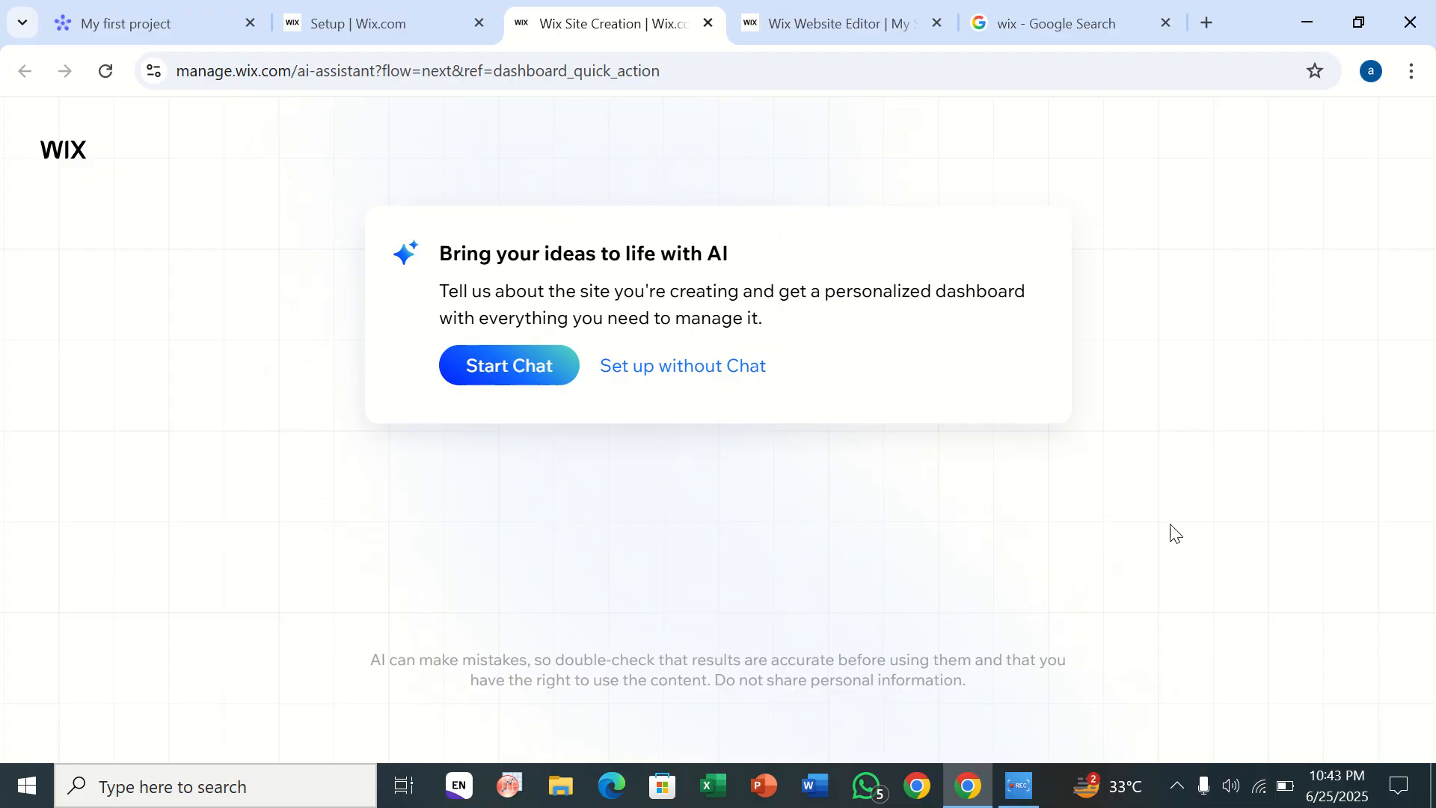
left_click(636, 370)
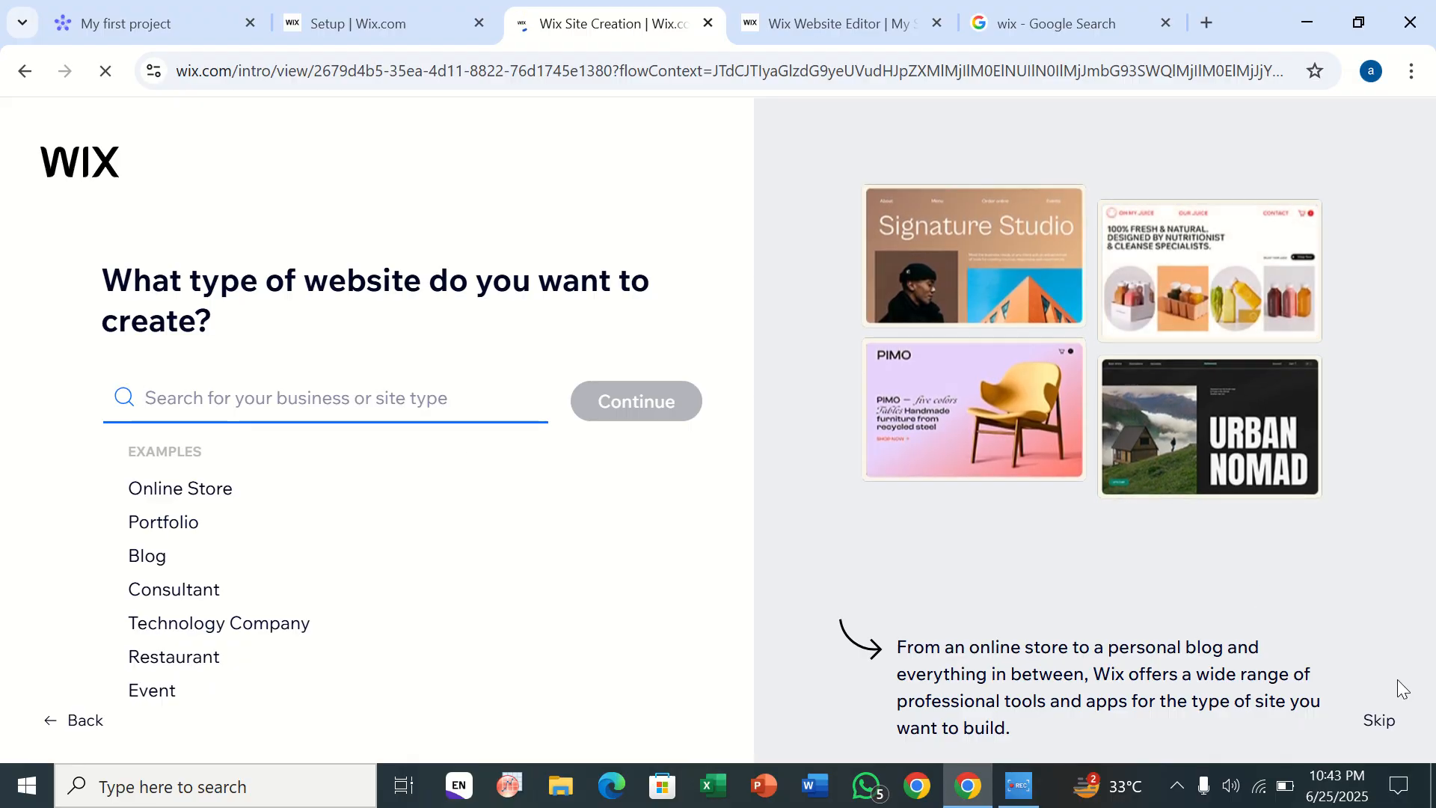
left_click(1378, 720)
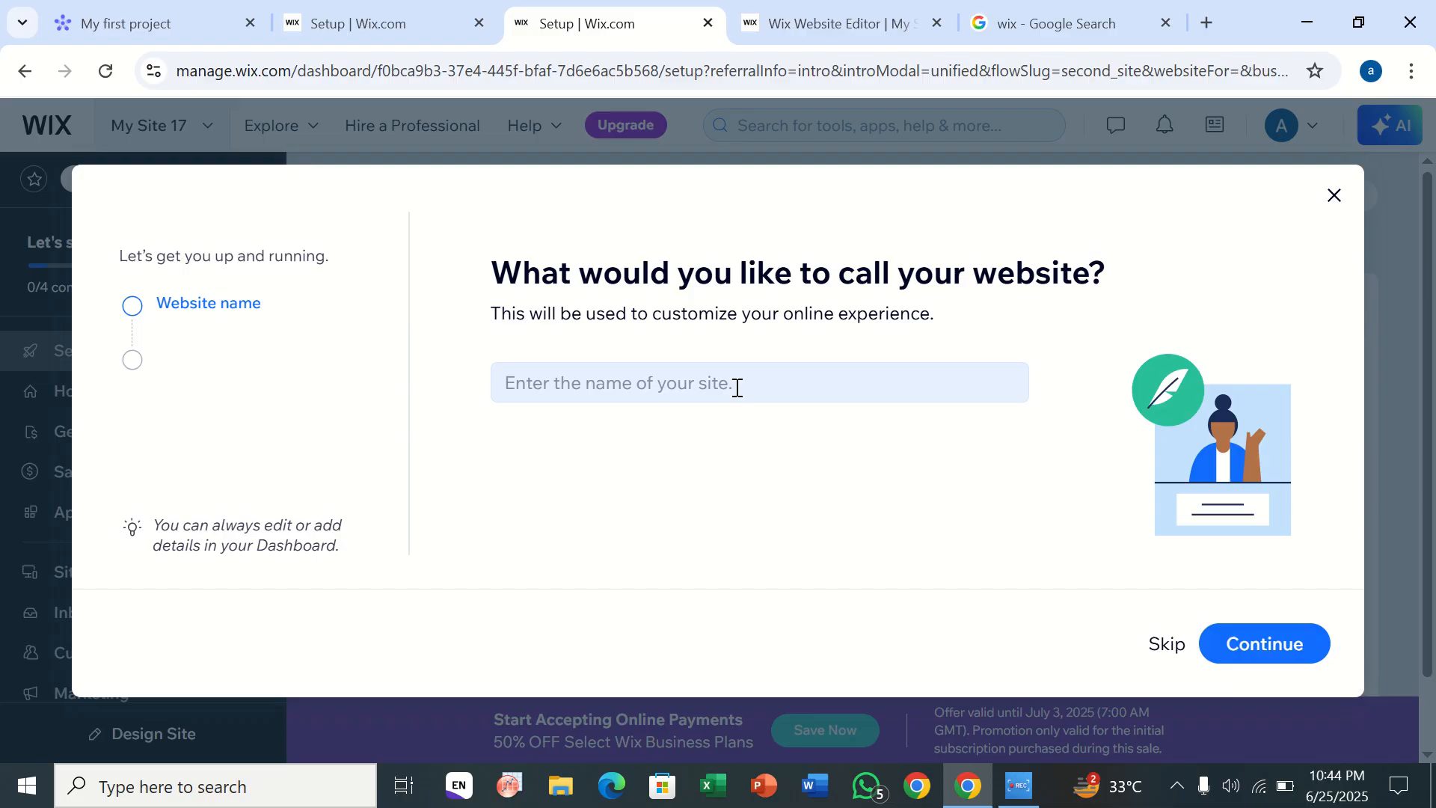
Finish the onboarding questions without giving a website name, site goals or apps, and continue to the new site's dashboard.
left_click(1263, 643)
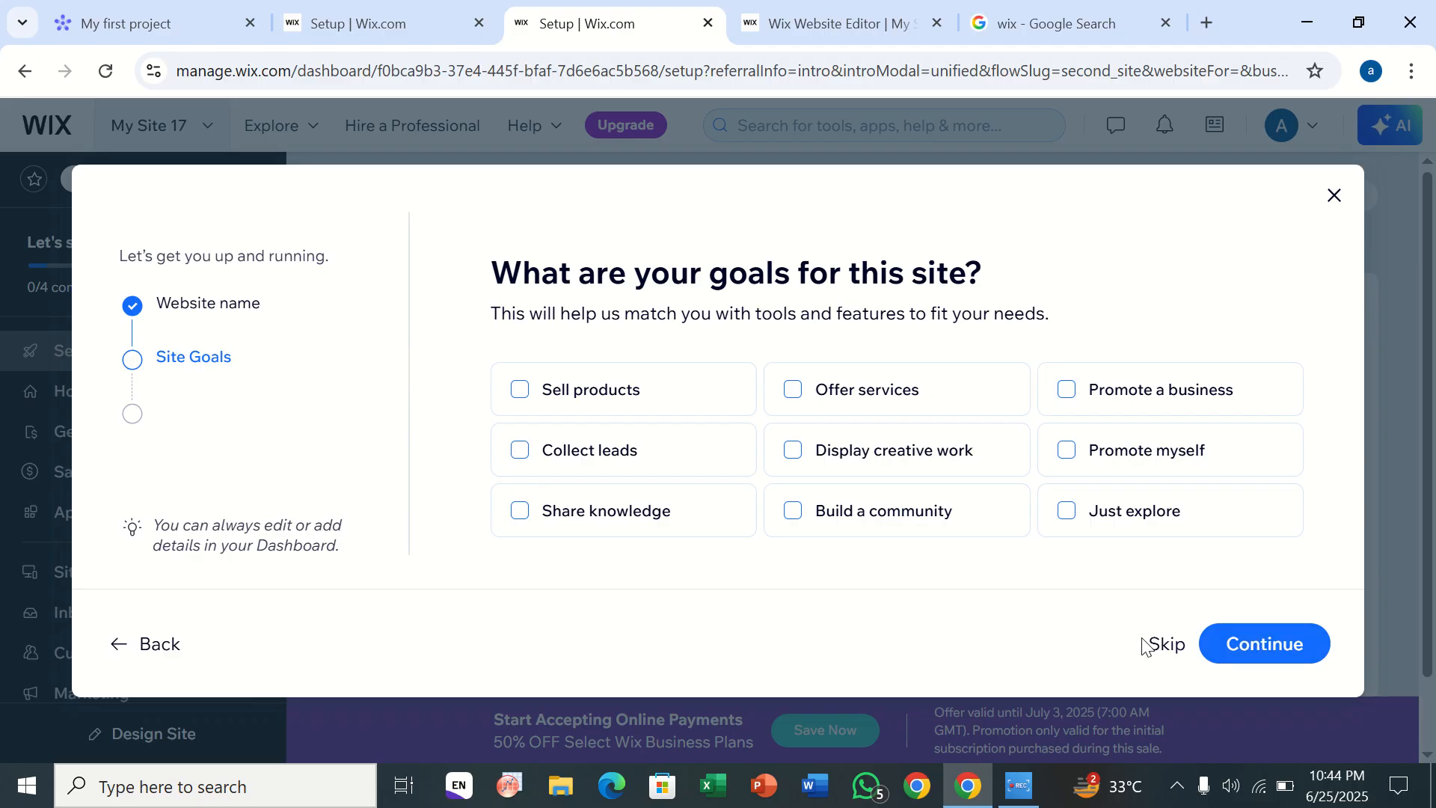
left_click(1164, 645)
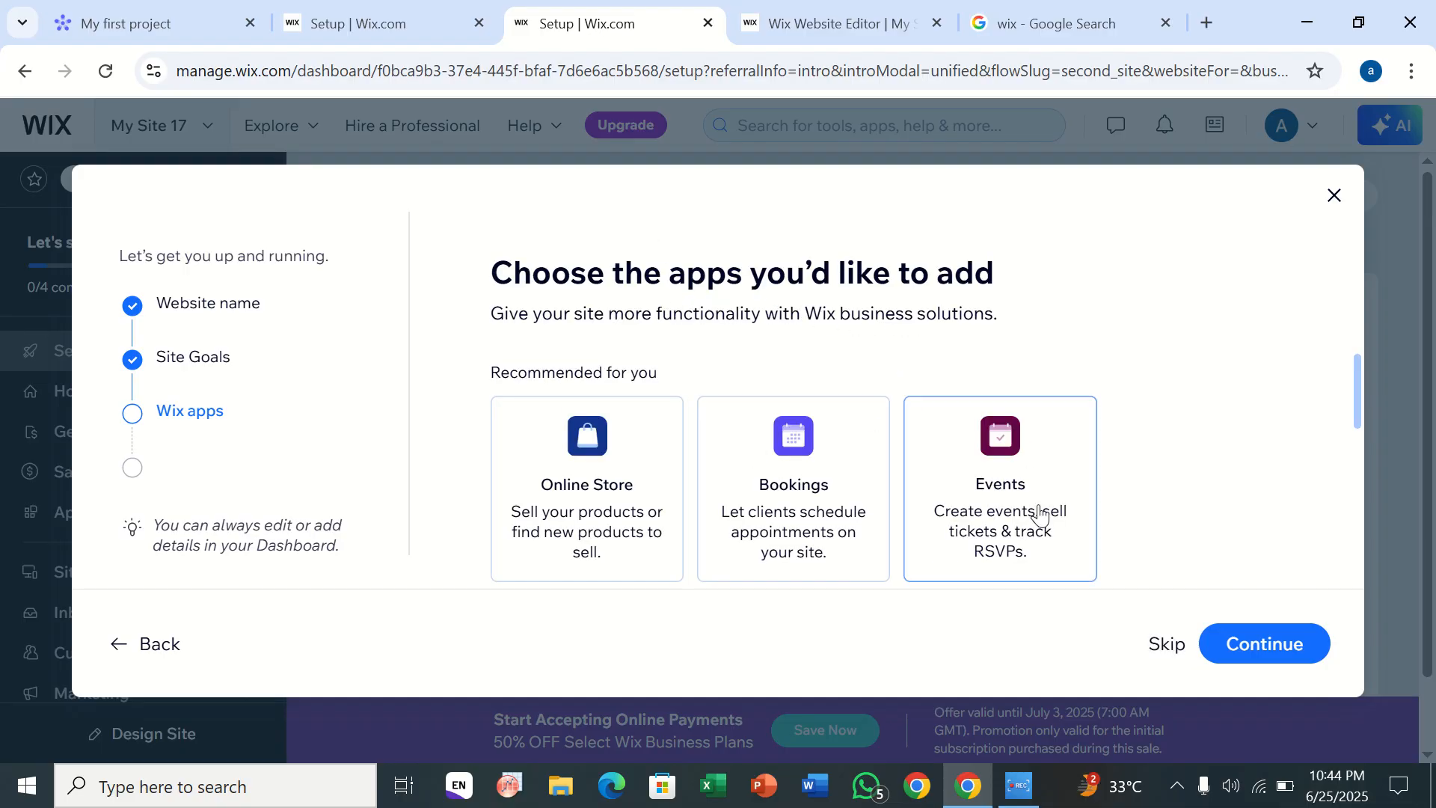
left_click(1163, 662)
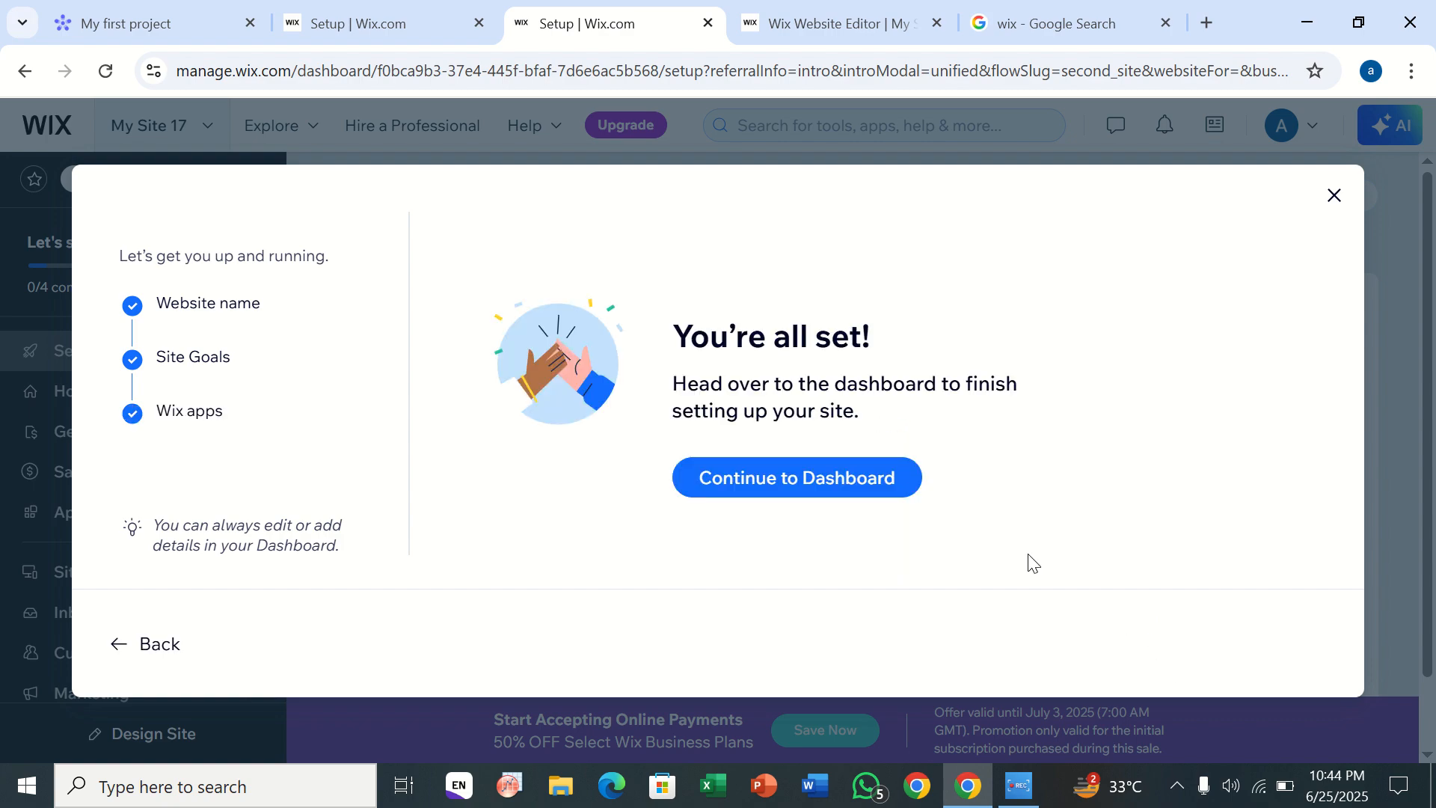
left_click(822, 491)
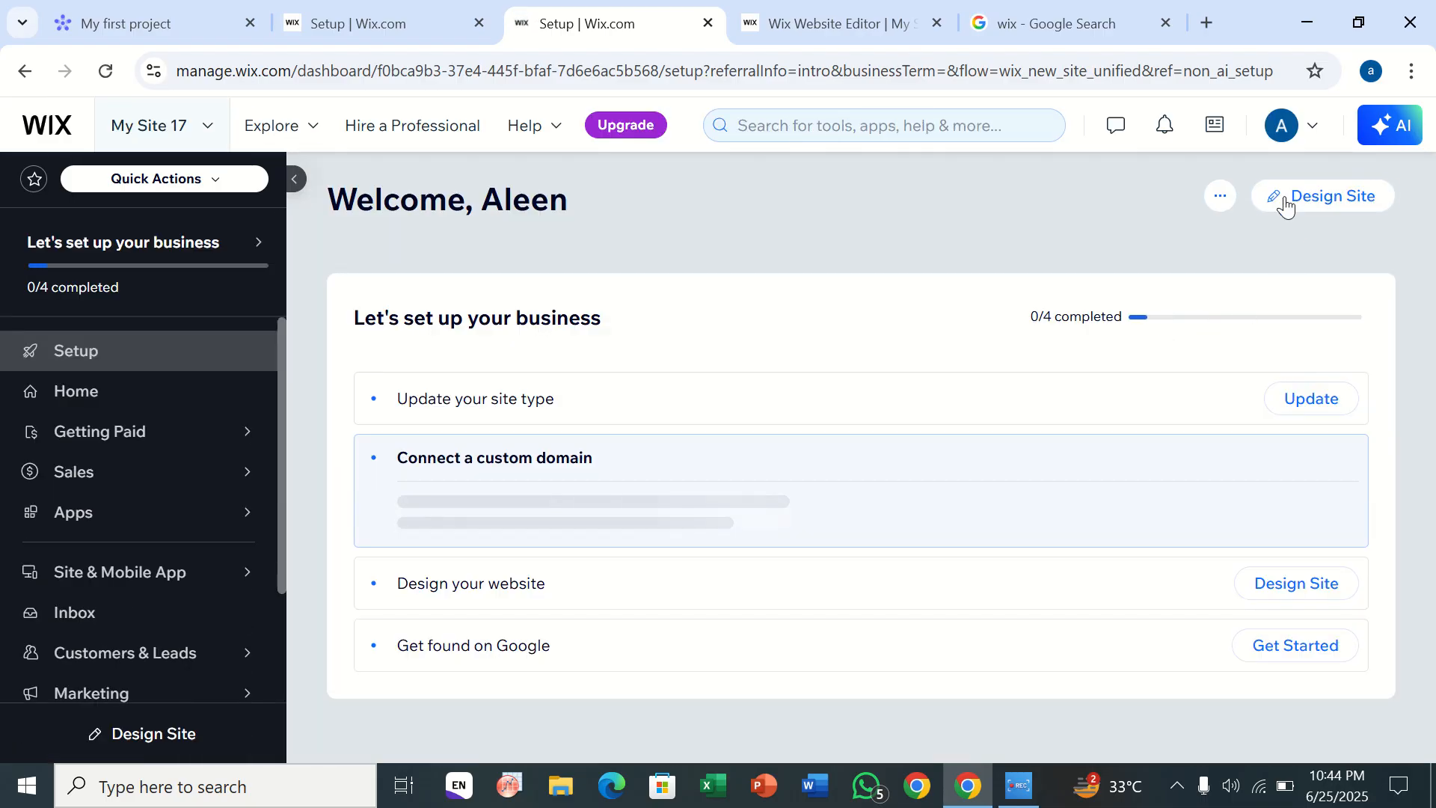
Design the site from a template, opening "The Power of Good Advice" template for editing and dismissing the AI content offer.
left_click(1289, 200)
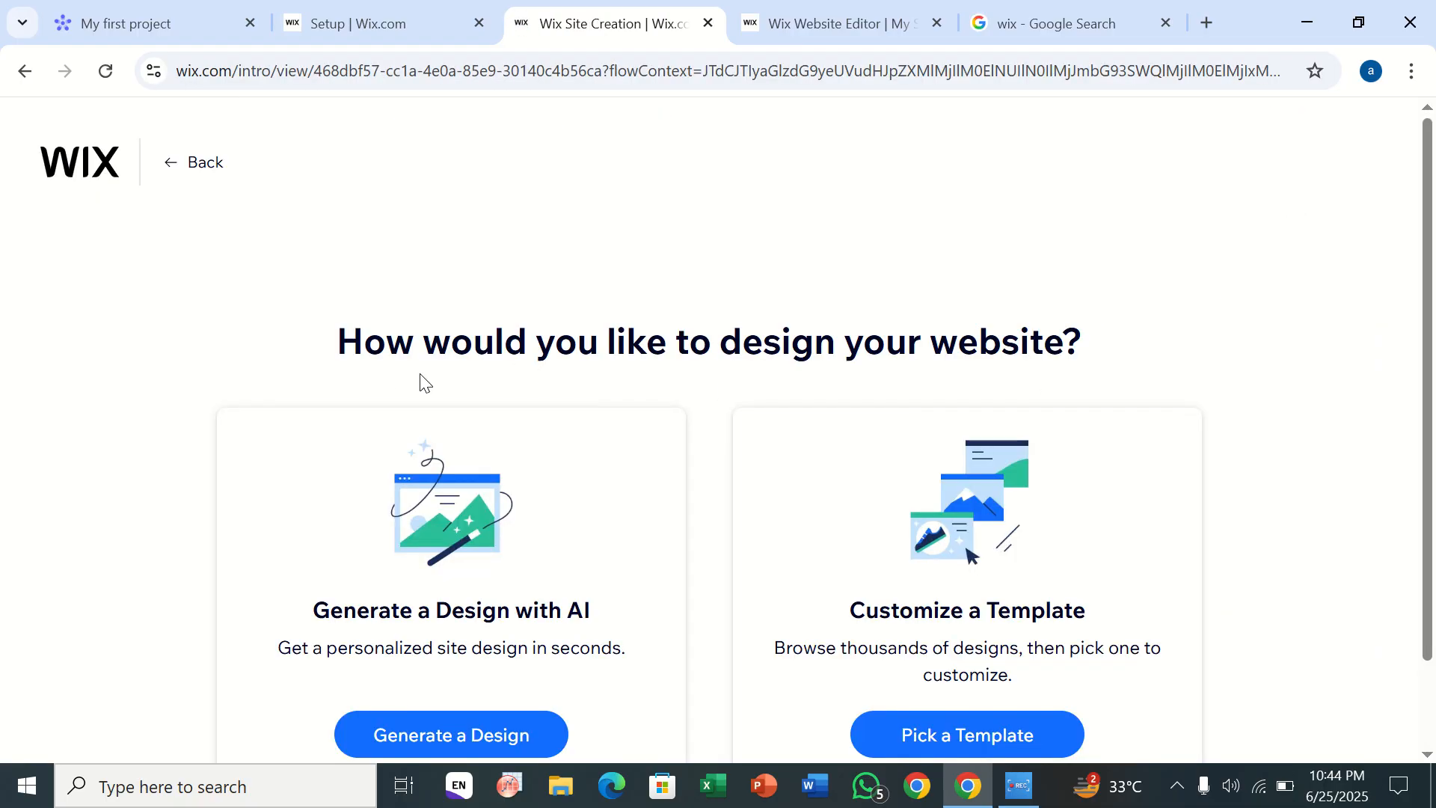
scroll(658, 381, "down", 2)
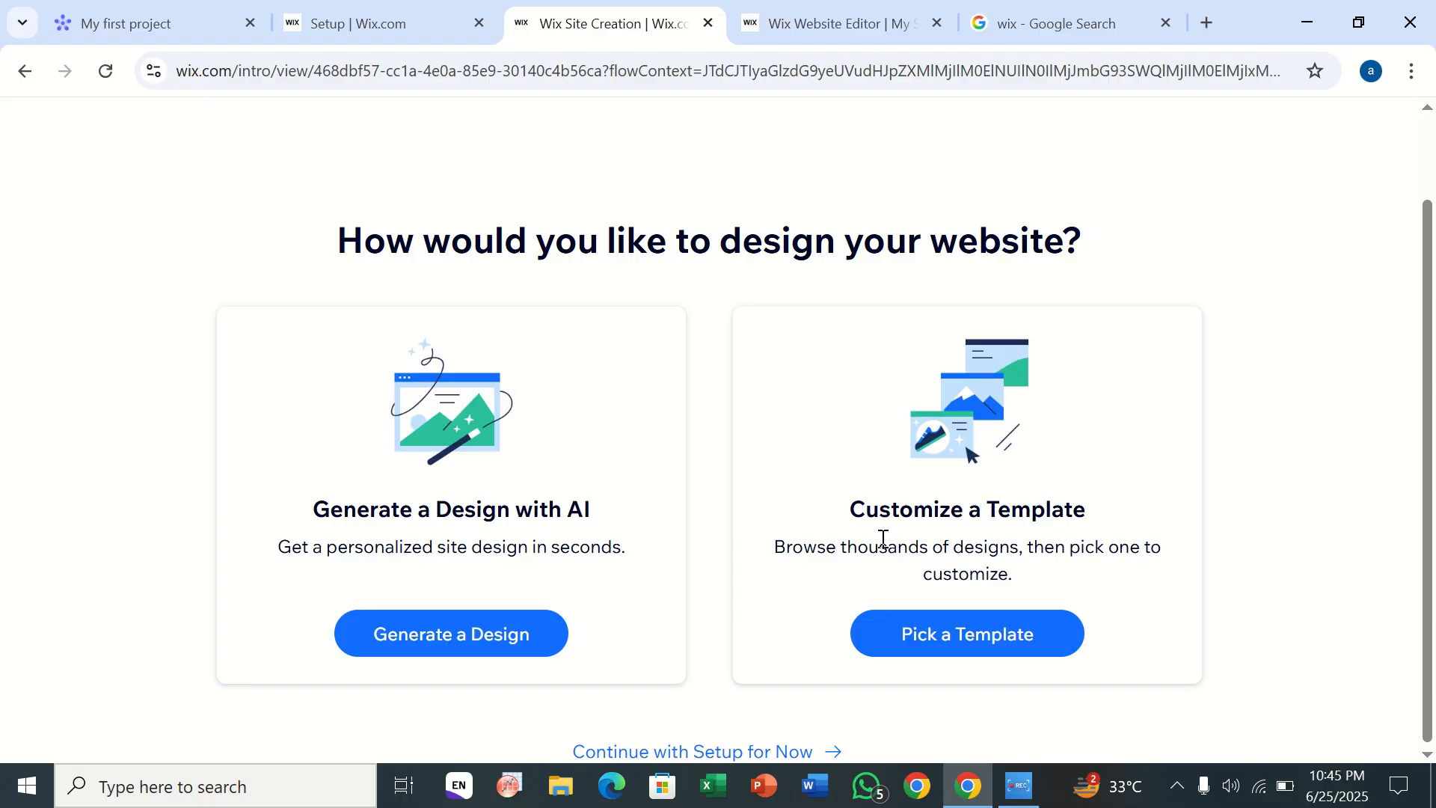
left_click(909, 633)
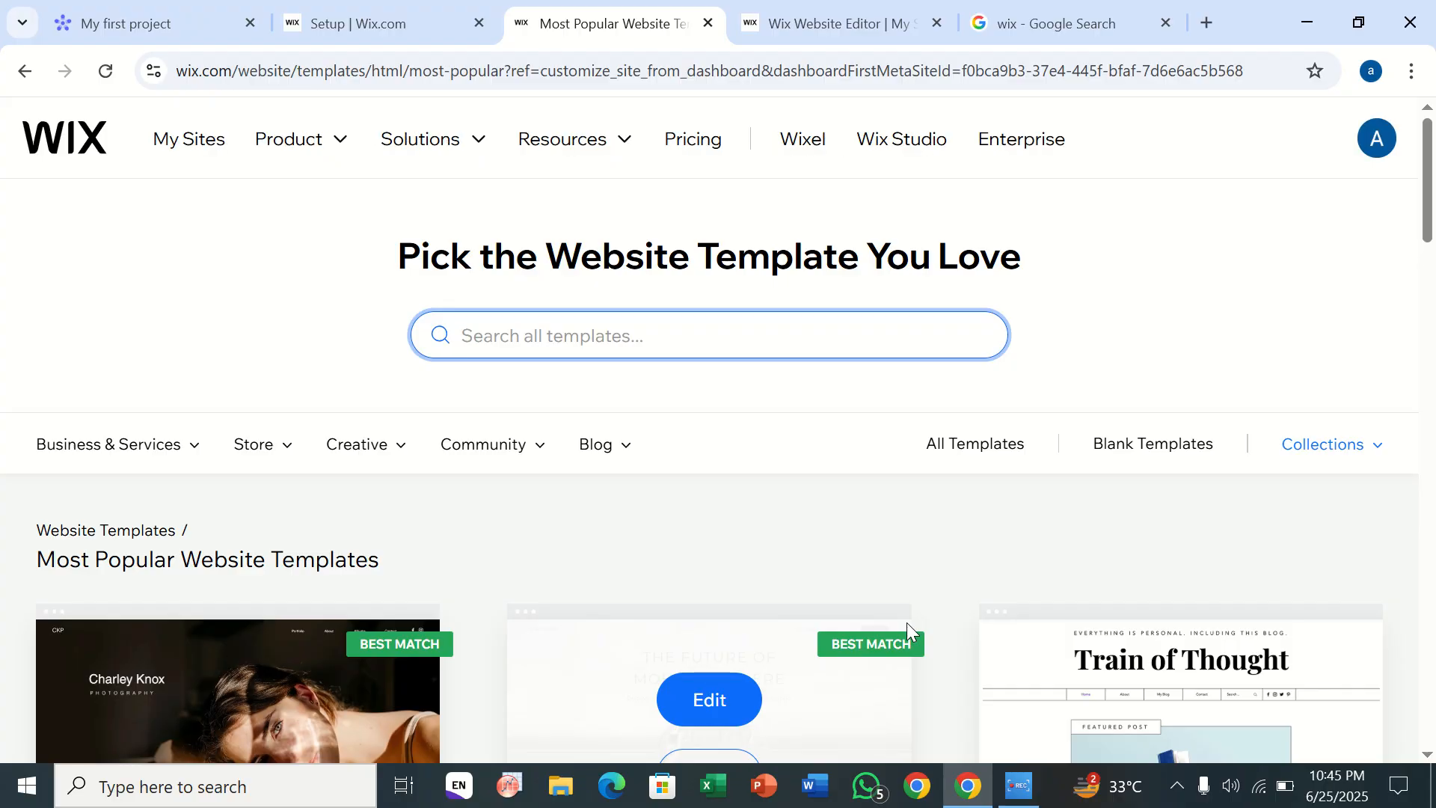
scroll(796, 376, "down", 7)
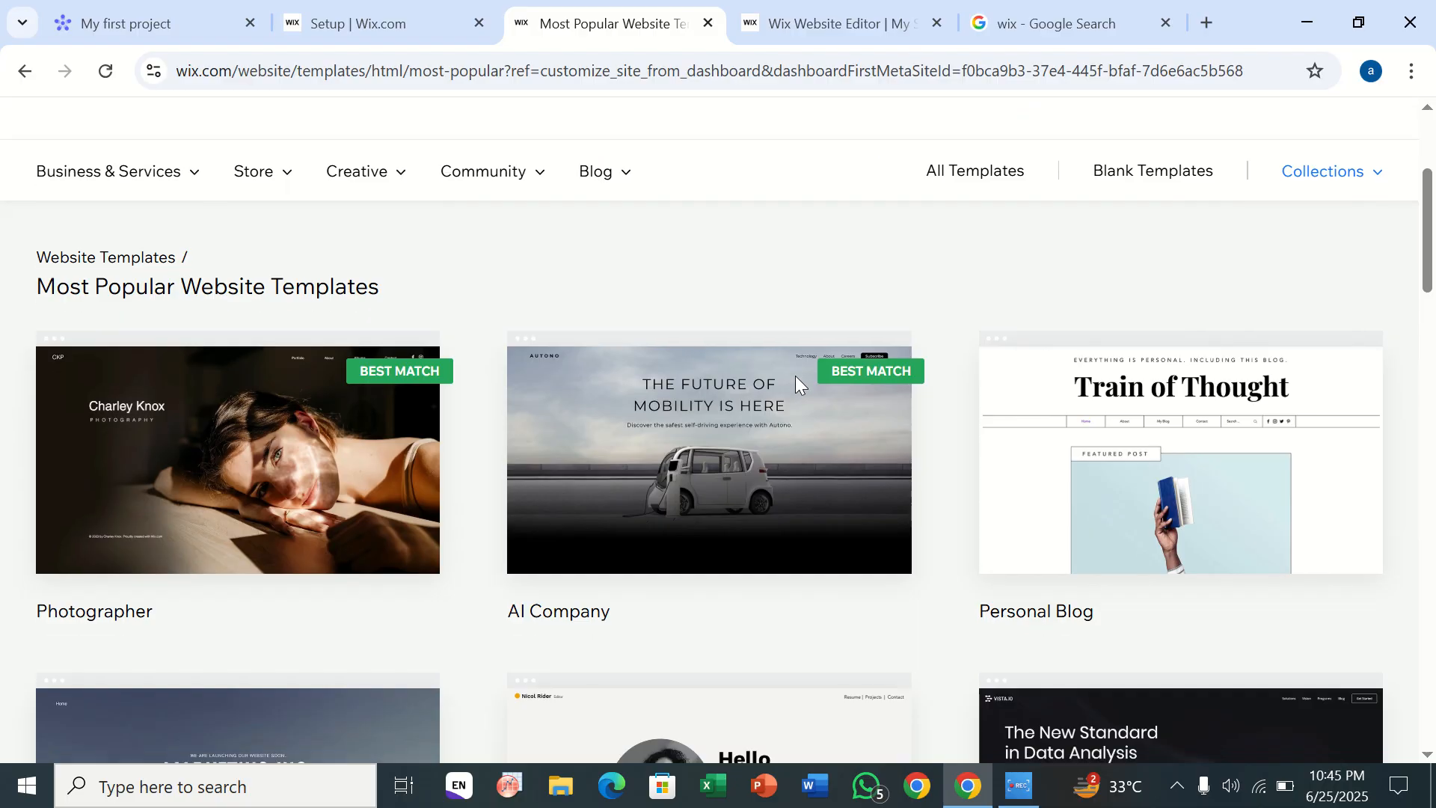
scroll(796, 376, "down", 2)
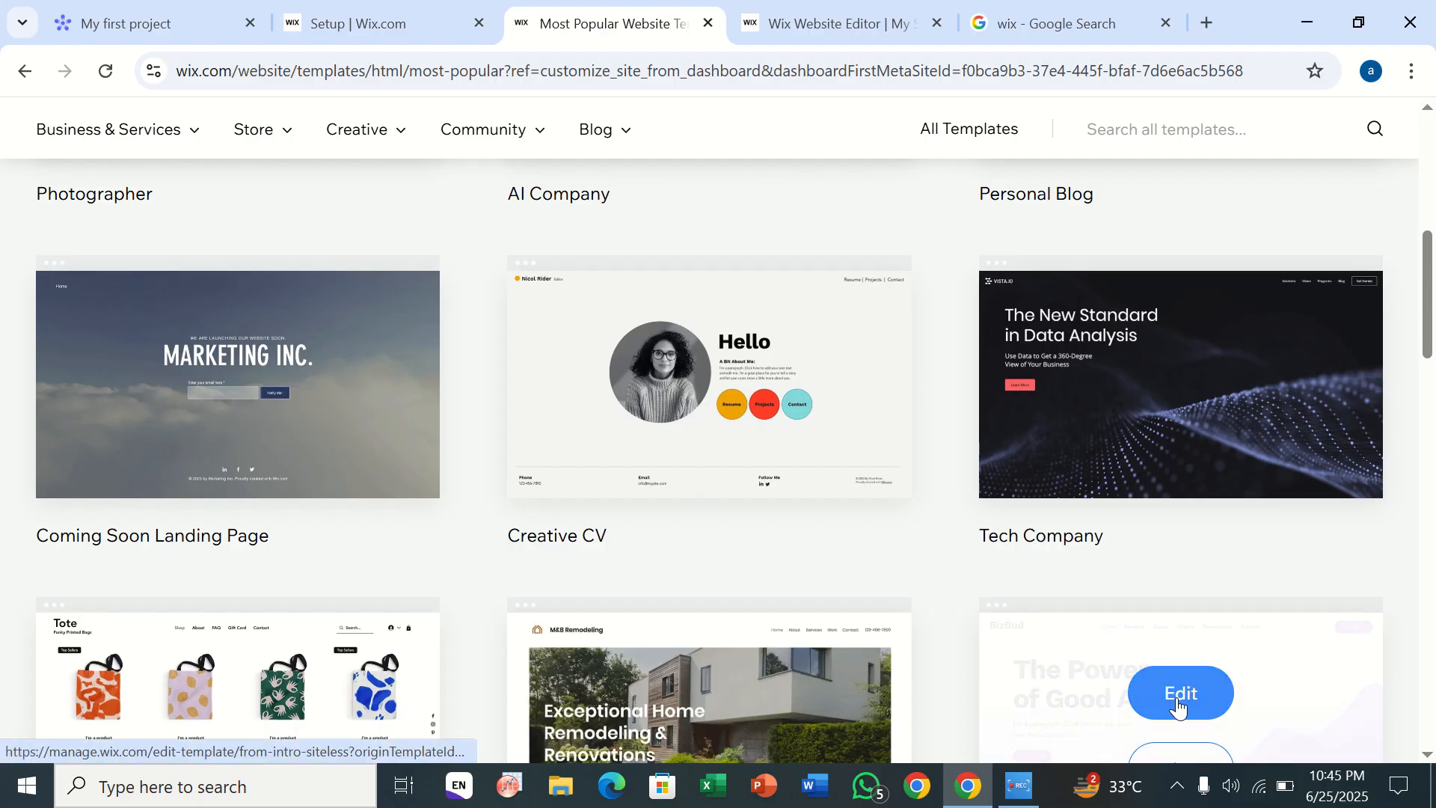
left_click(1178, 697)
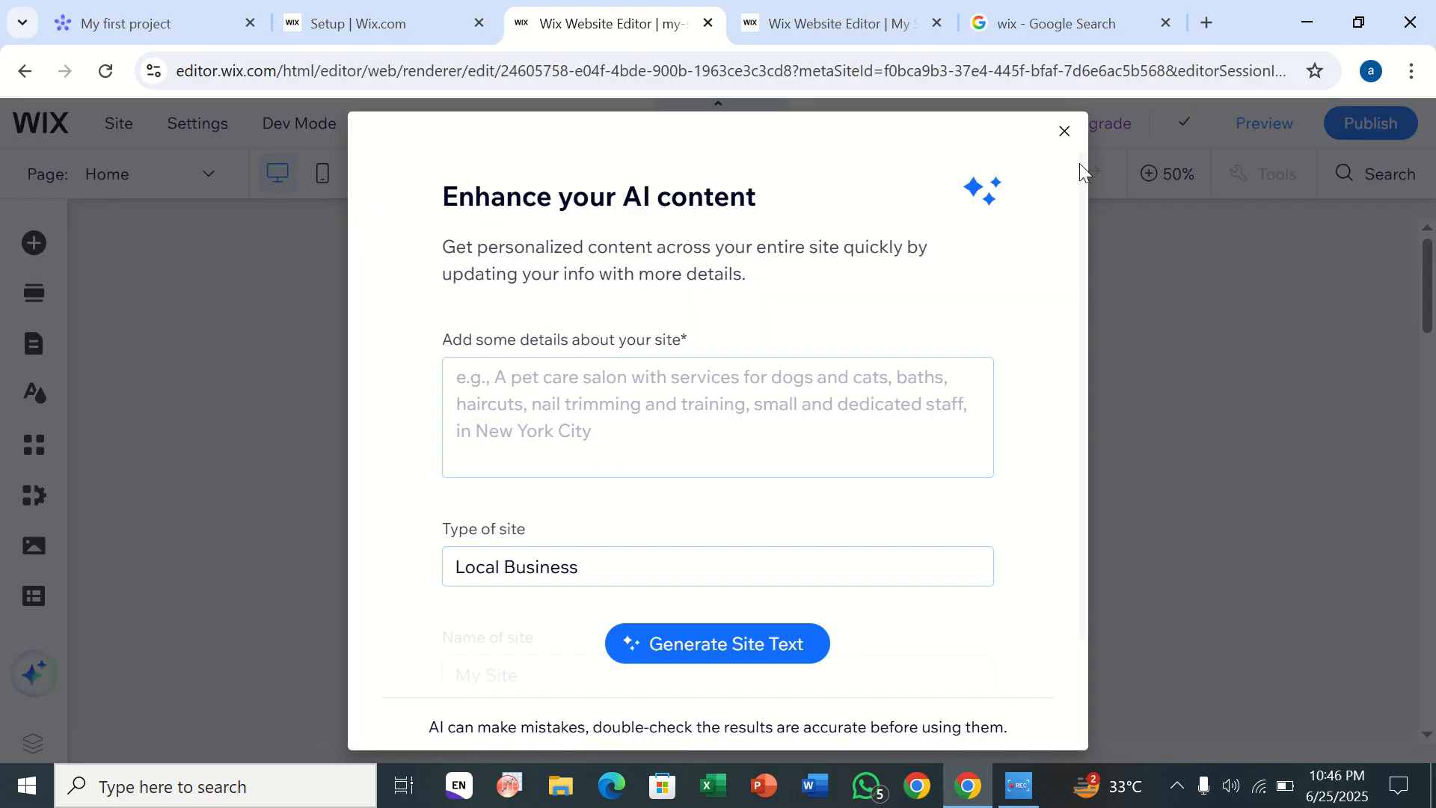
left_click(1065, 132)
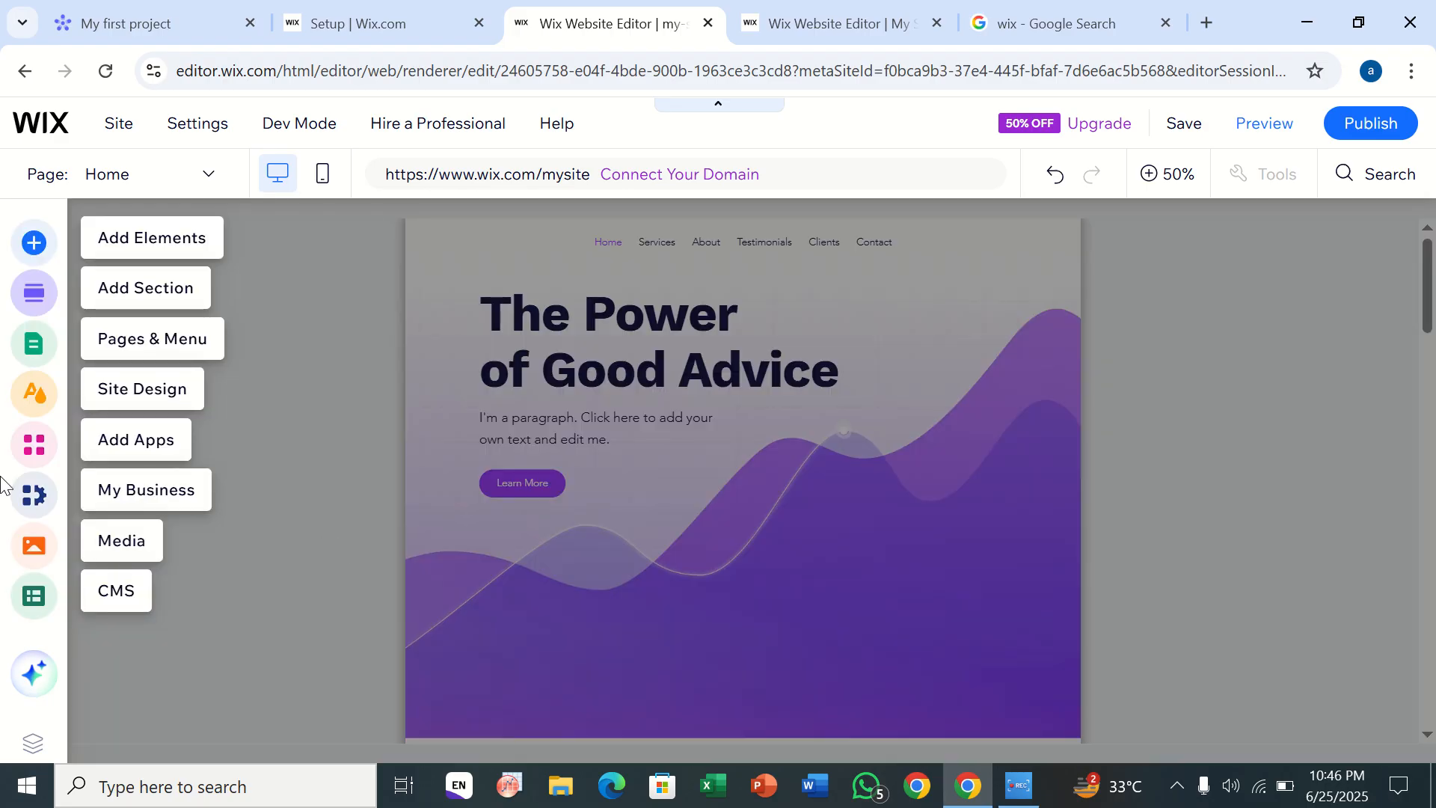
Search the App Market for "wix member area" and add the Wix Members Area app to the site.
left_click(35, 447)
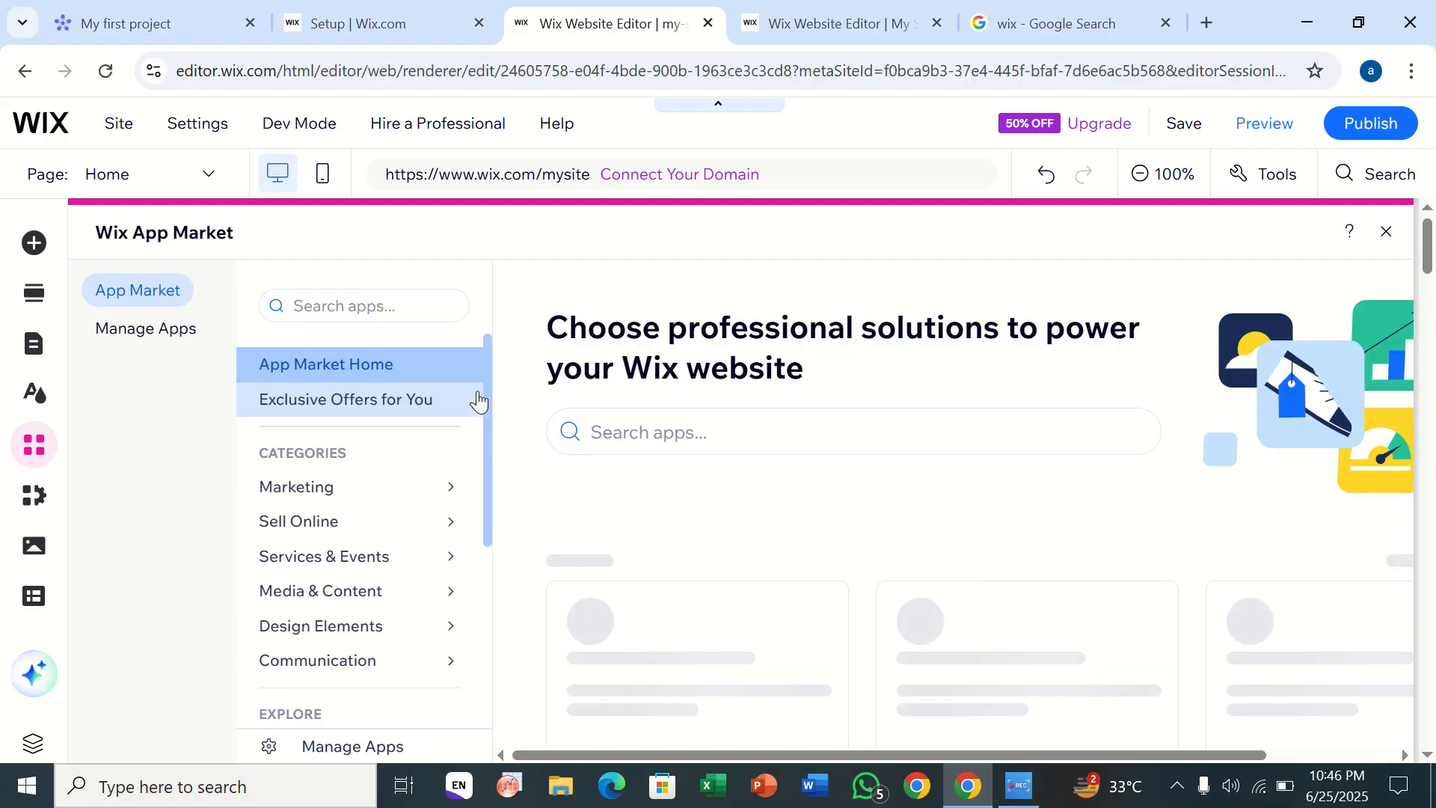
left_click(428, 308)
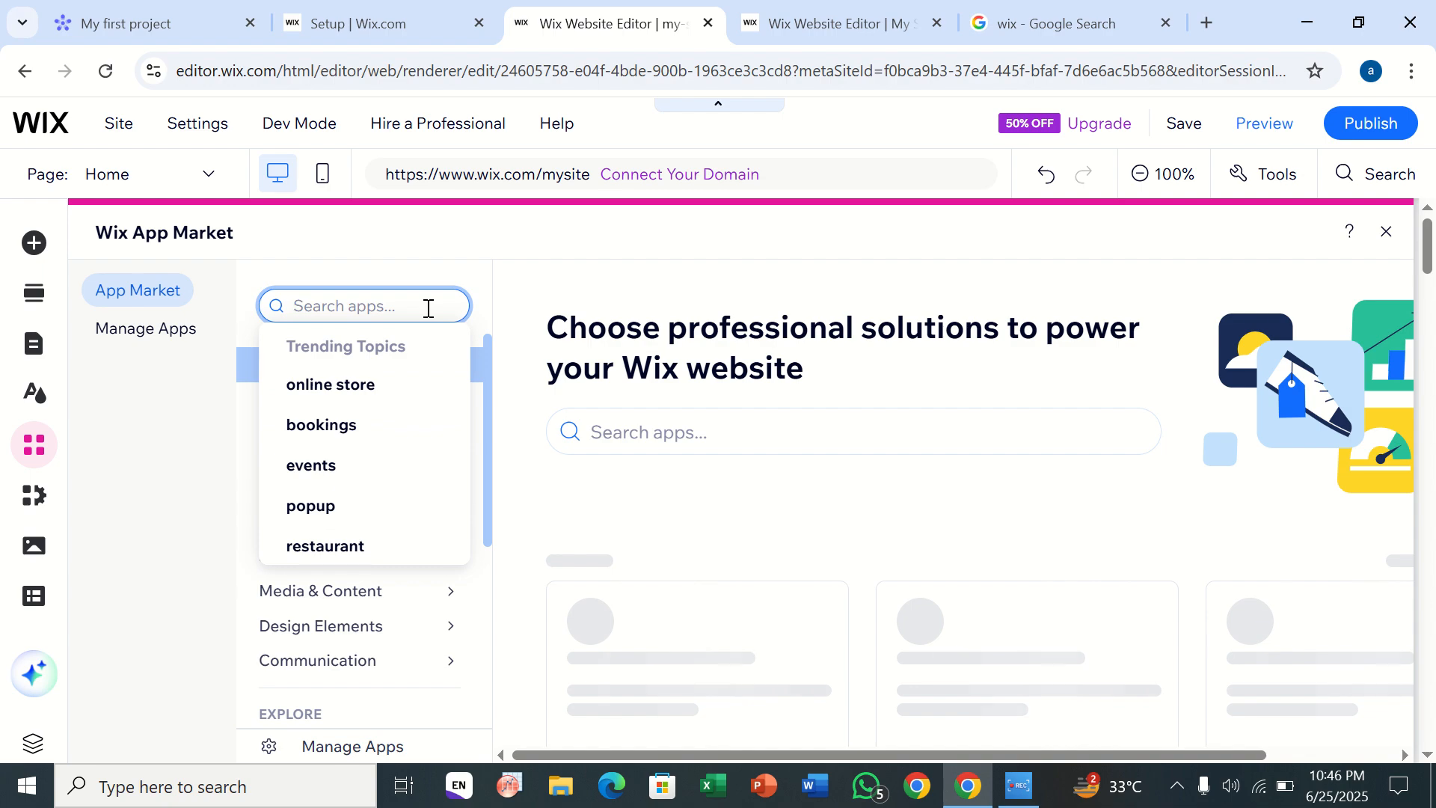
type("wic")
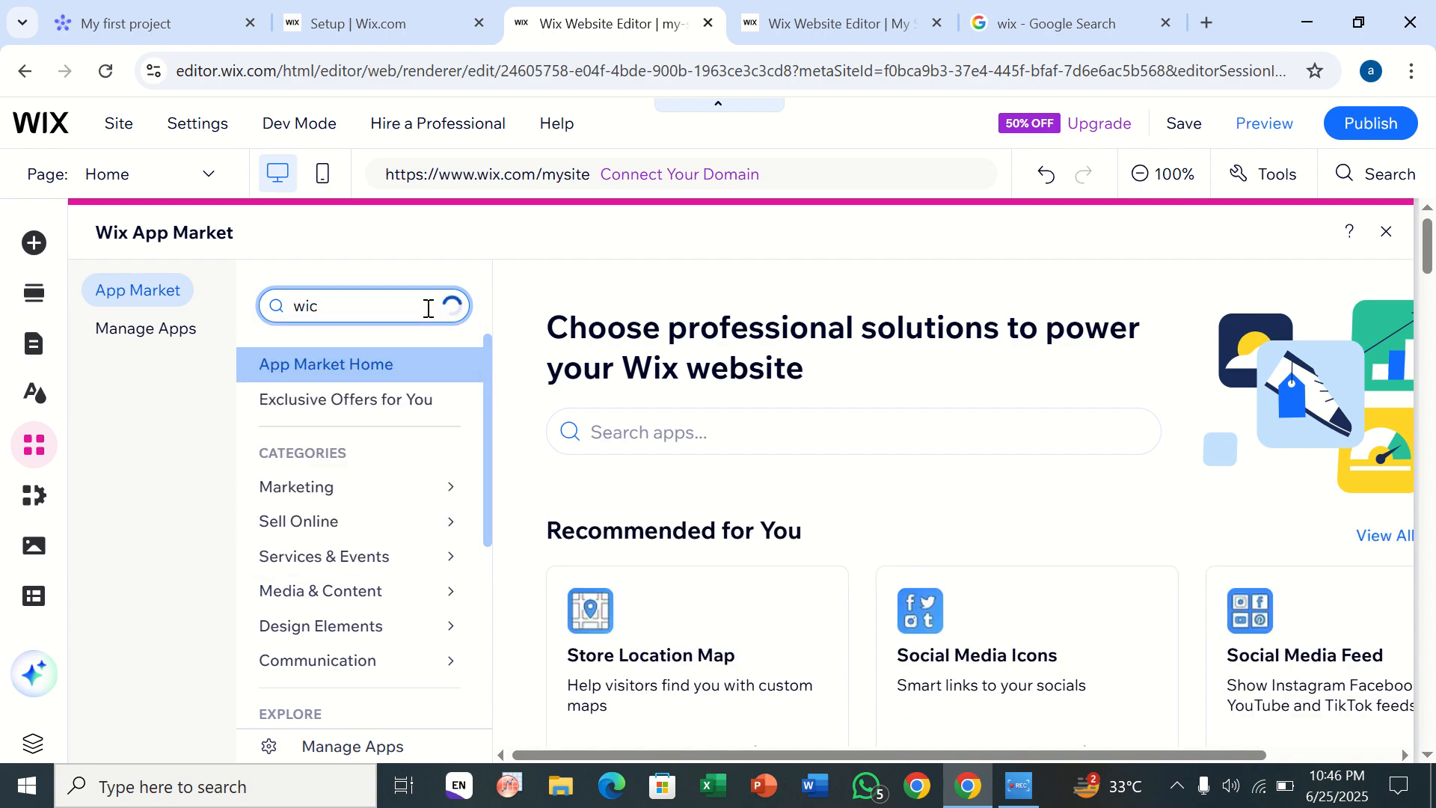
key("BackSpace")
type("x me")
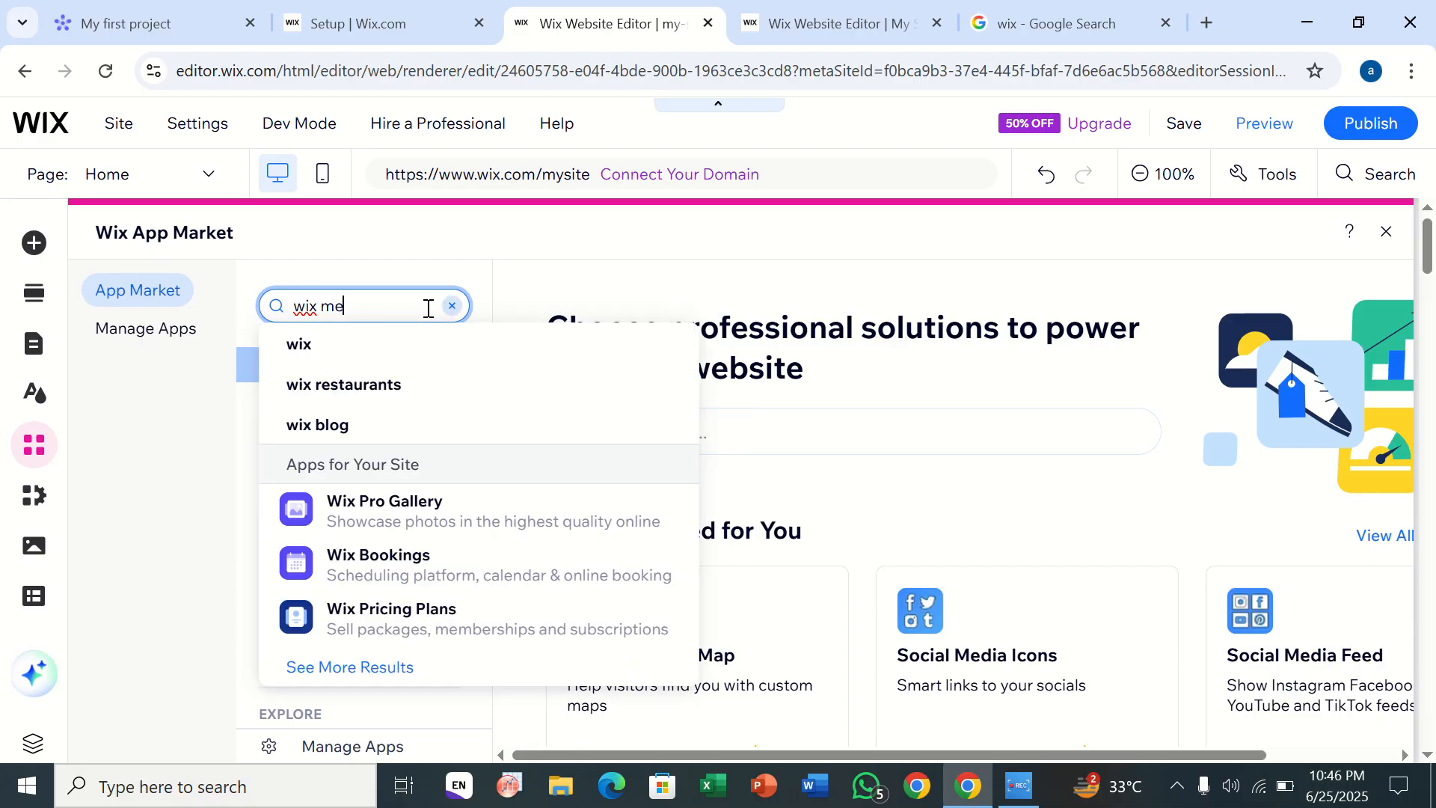
type("mber")
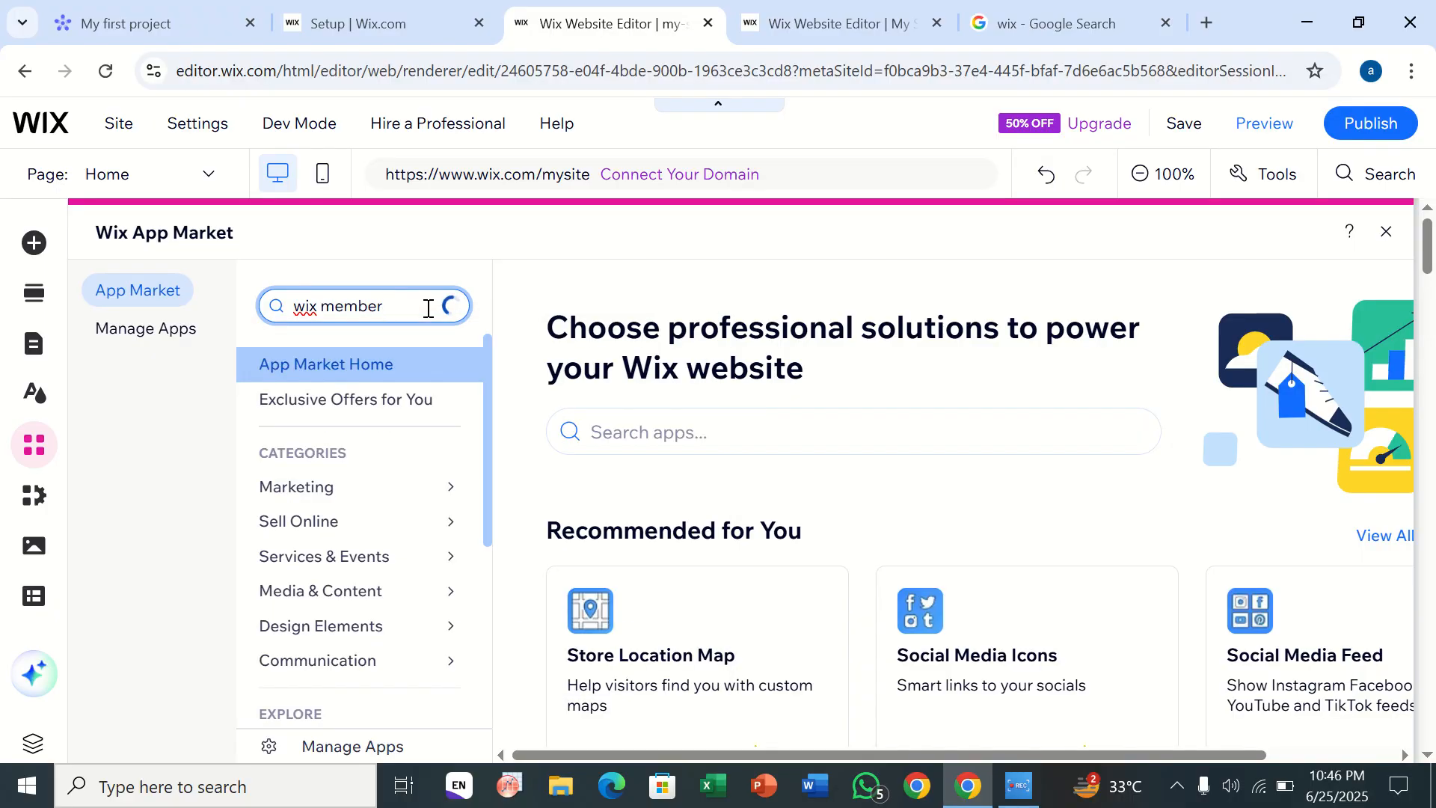
type("area")
left_click(388, 306)
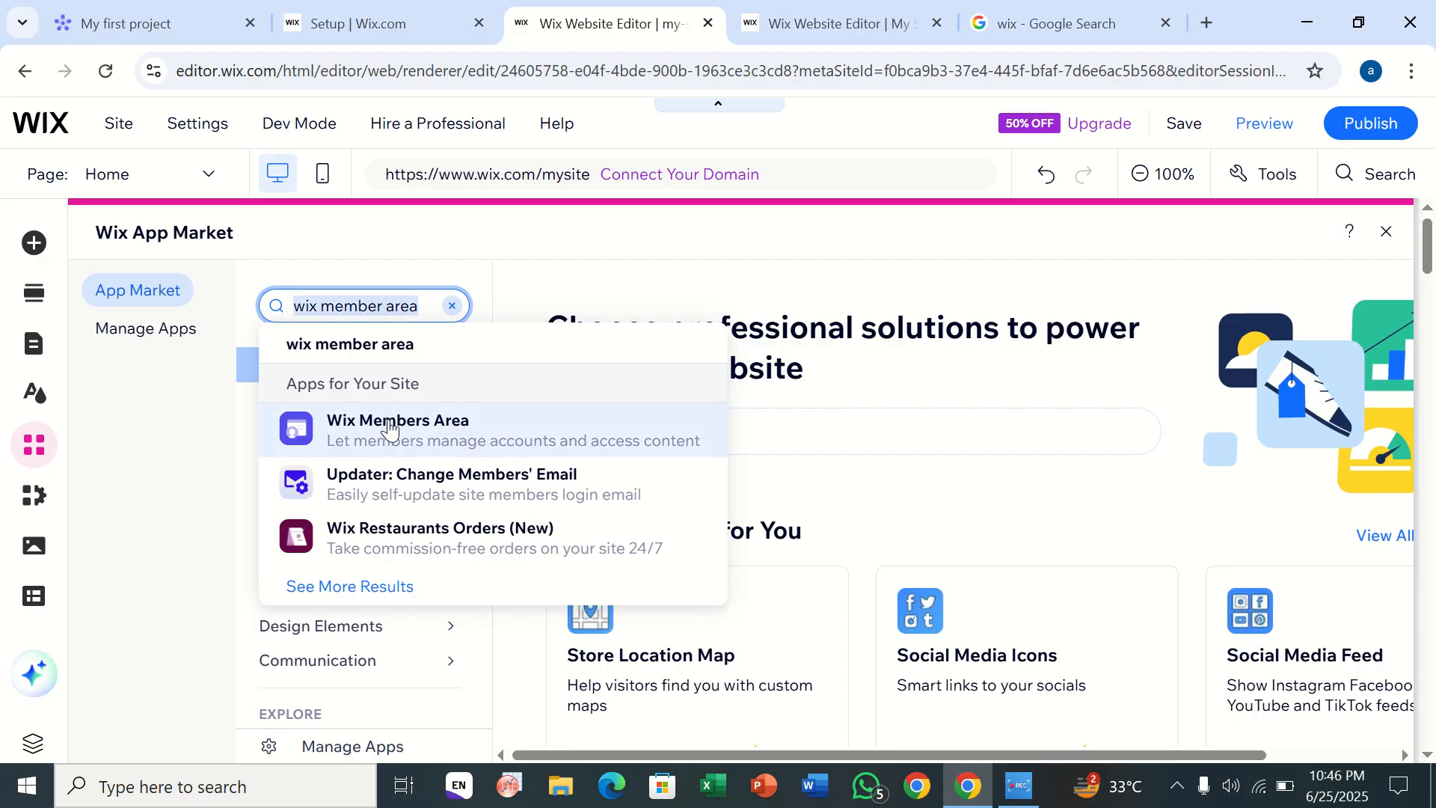
left_click(388, 424)
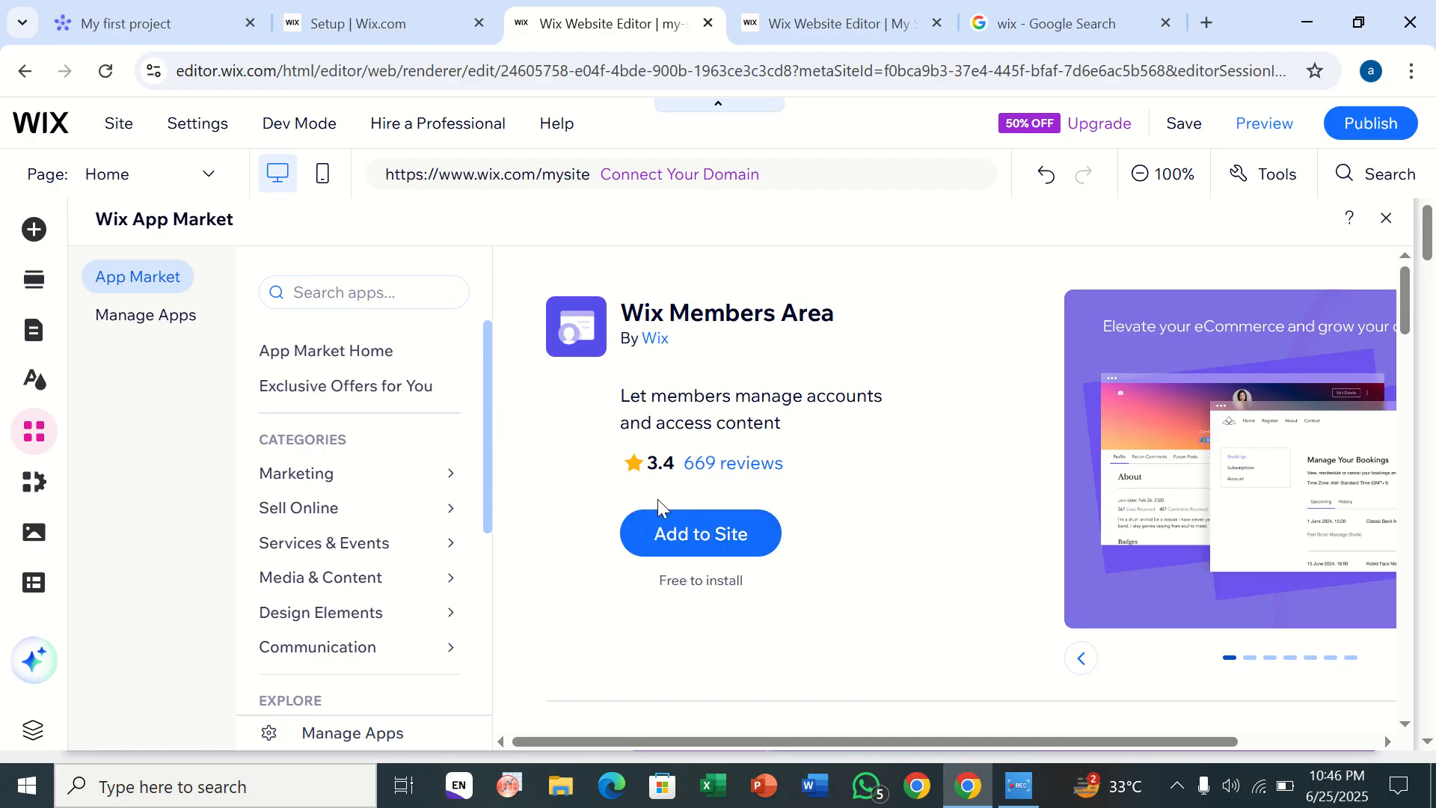
left_click(719, 551)
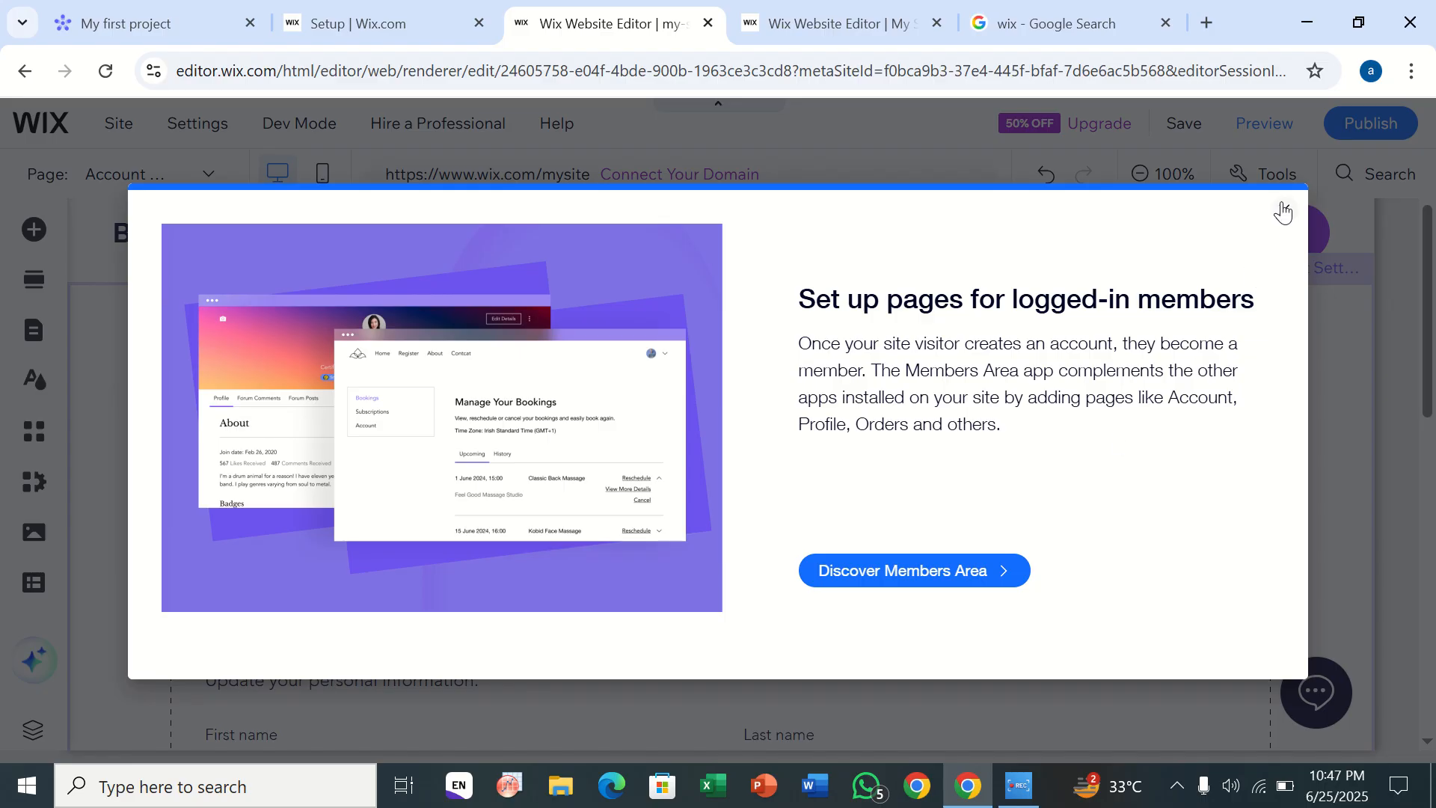
left_click(1284, 214)
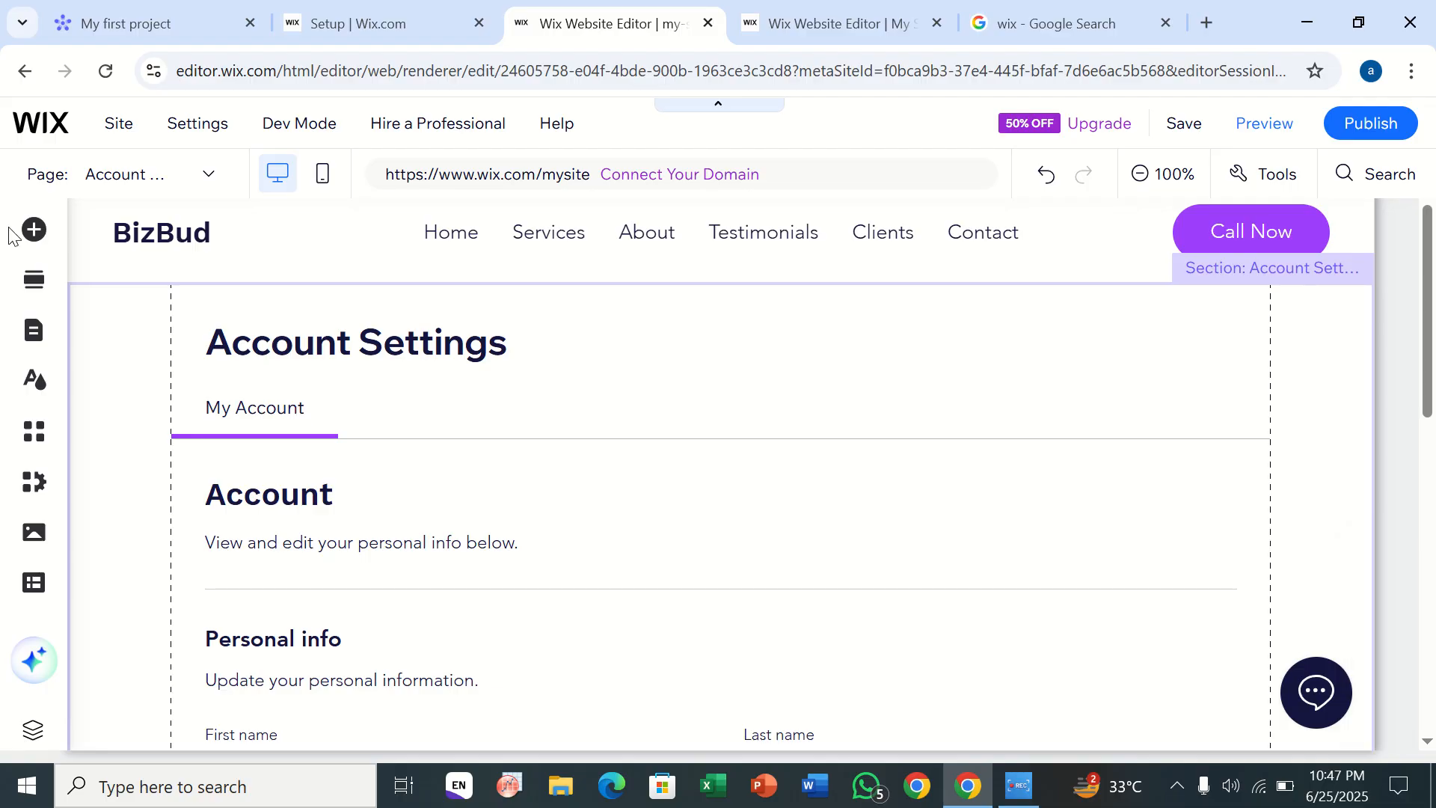
Delete the Call Now button from the site header on the Account Settings page.
scroll(496, 583, "down", 4)
scroll(497, 583, "up", 5)
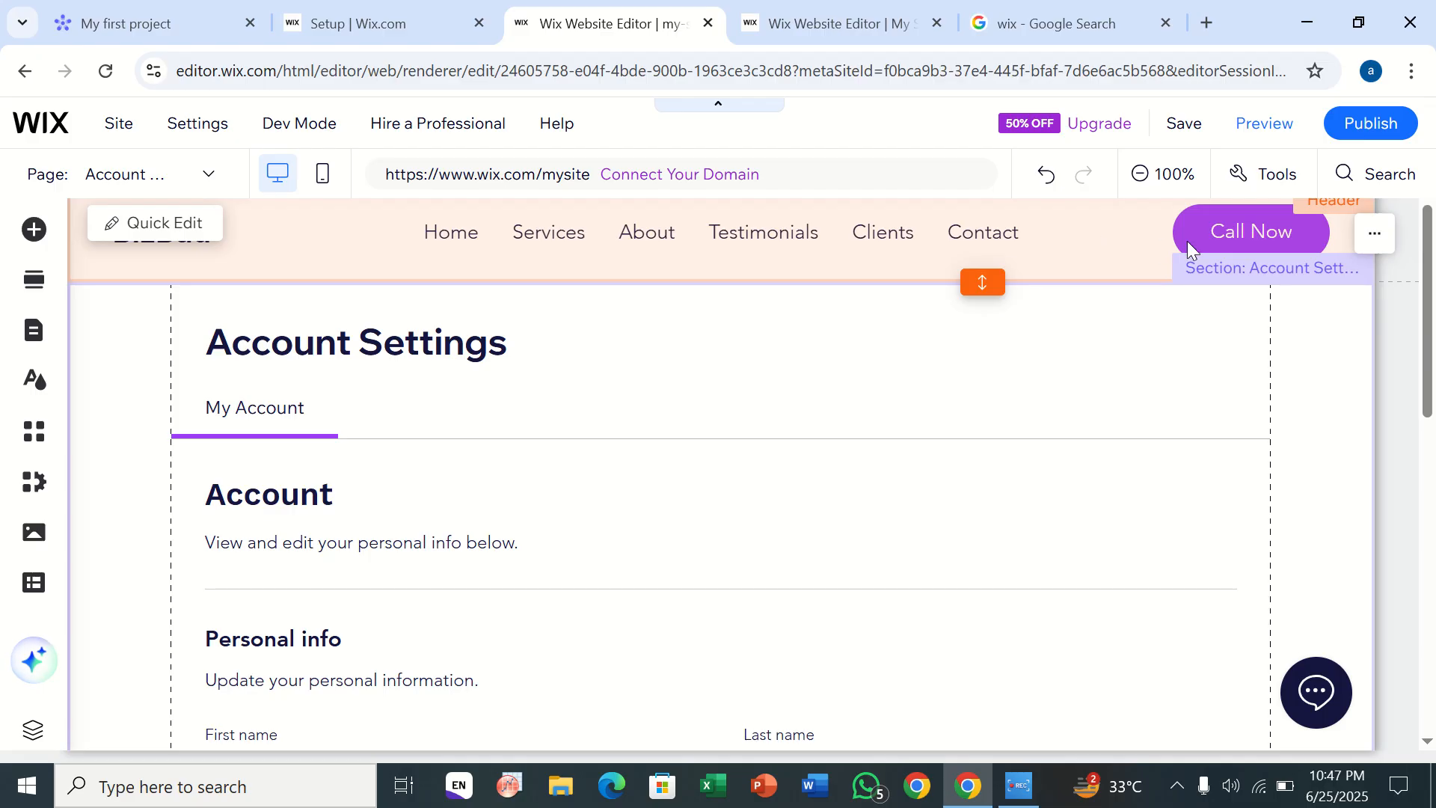
left_click(1218, 239)
key("Delete")
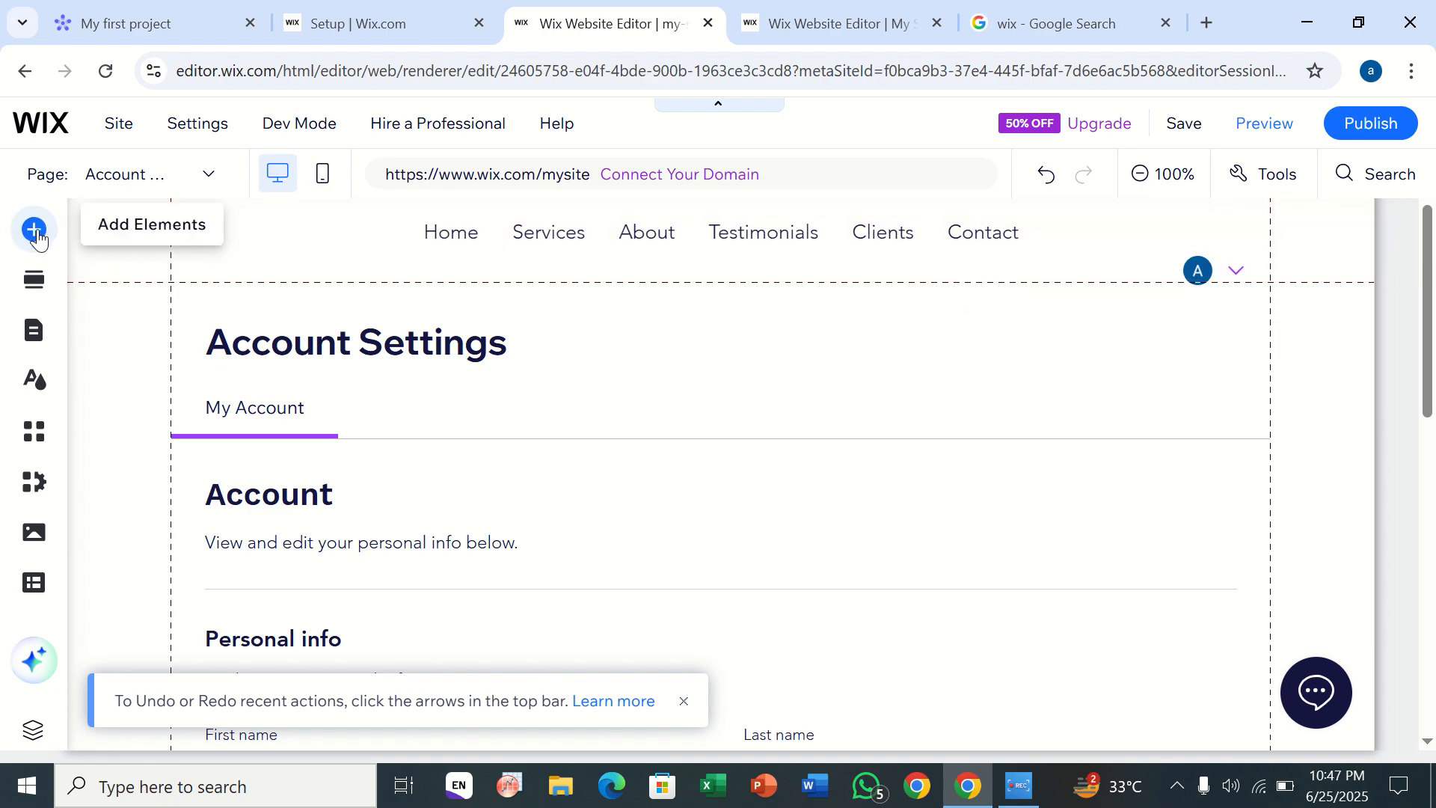
Add a Login Bar from the Community elements to the Account Settings page.
left_click(34, 230)
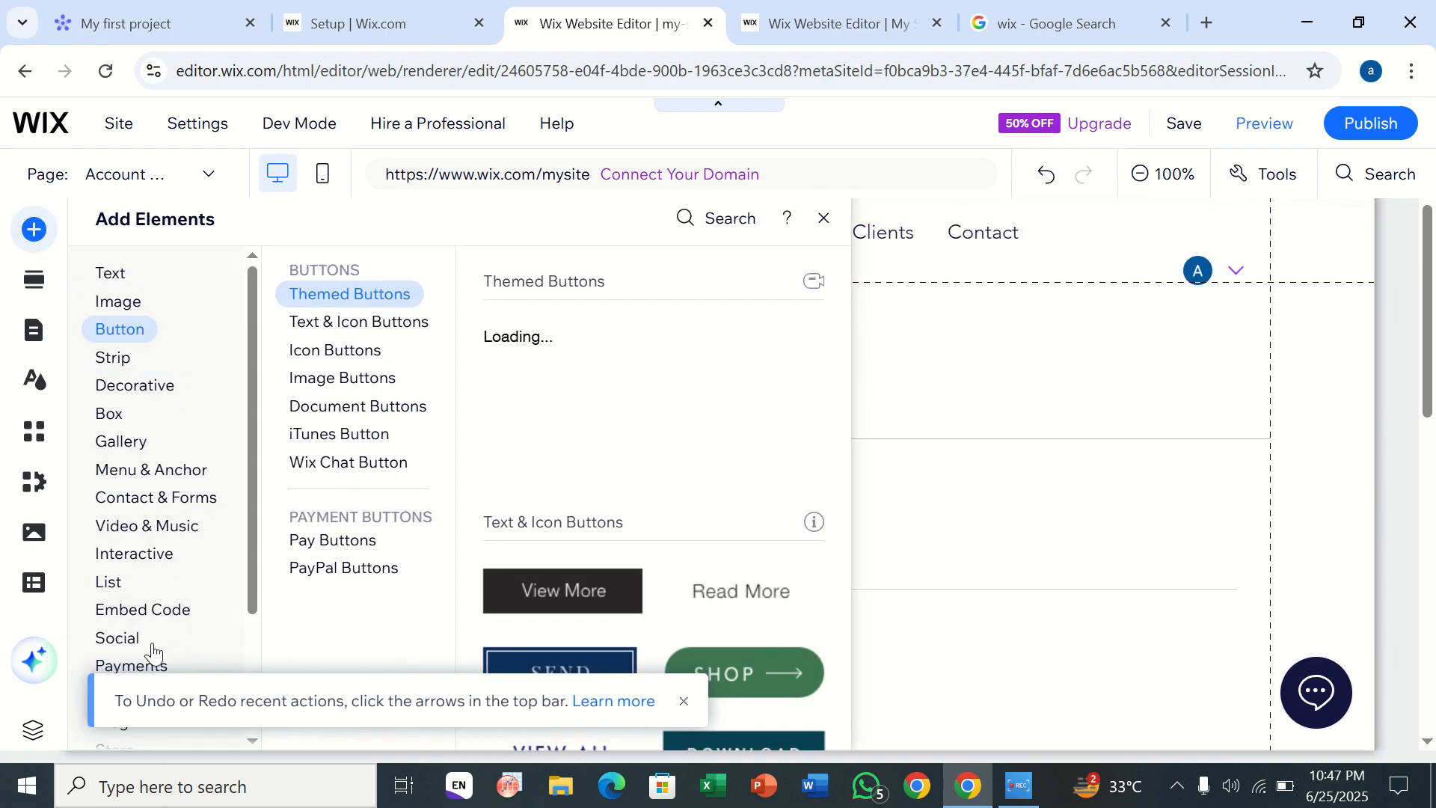
left_click(145, 671)
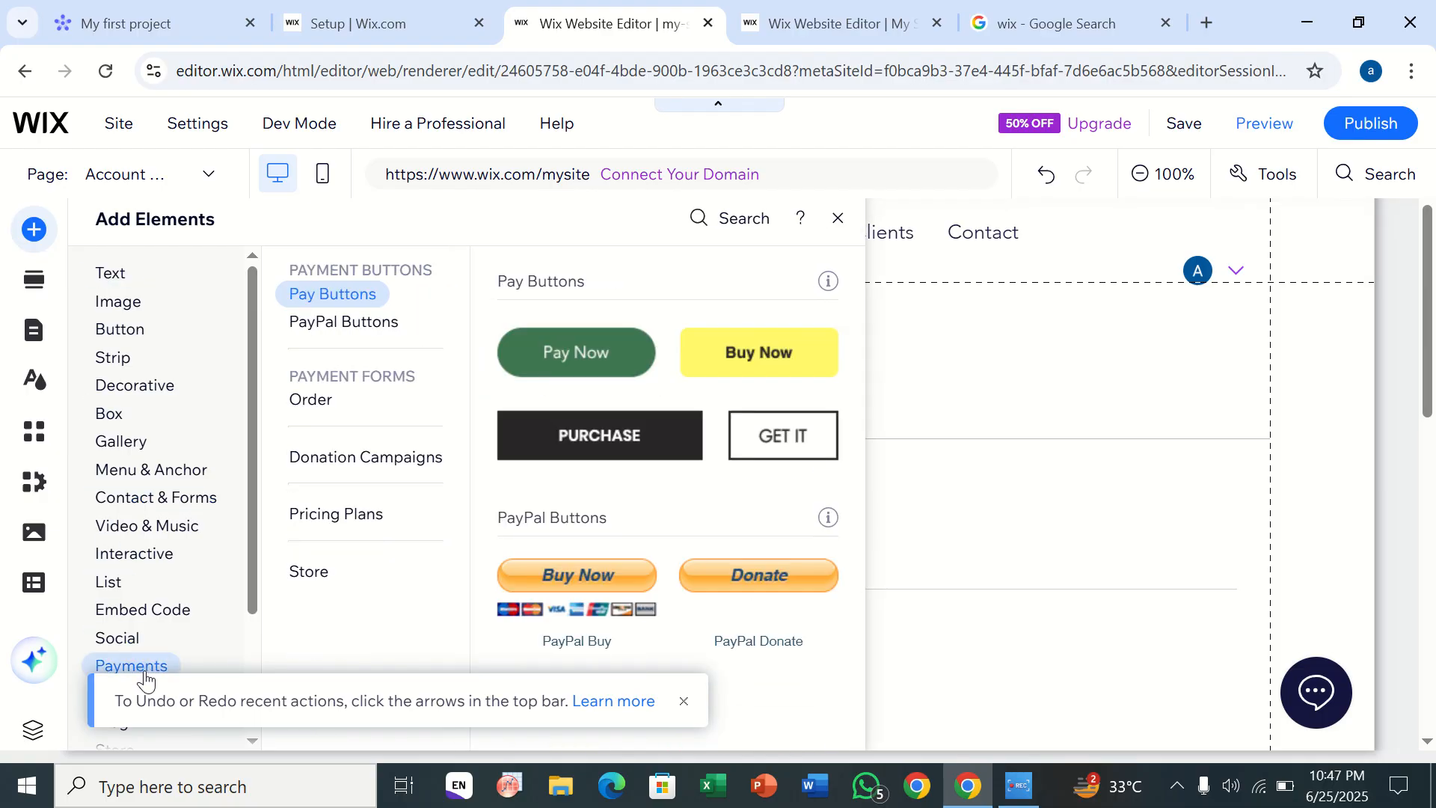
scroll(144, 679, "down", 3)
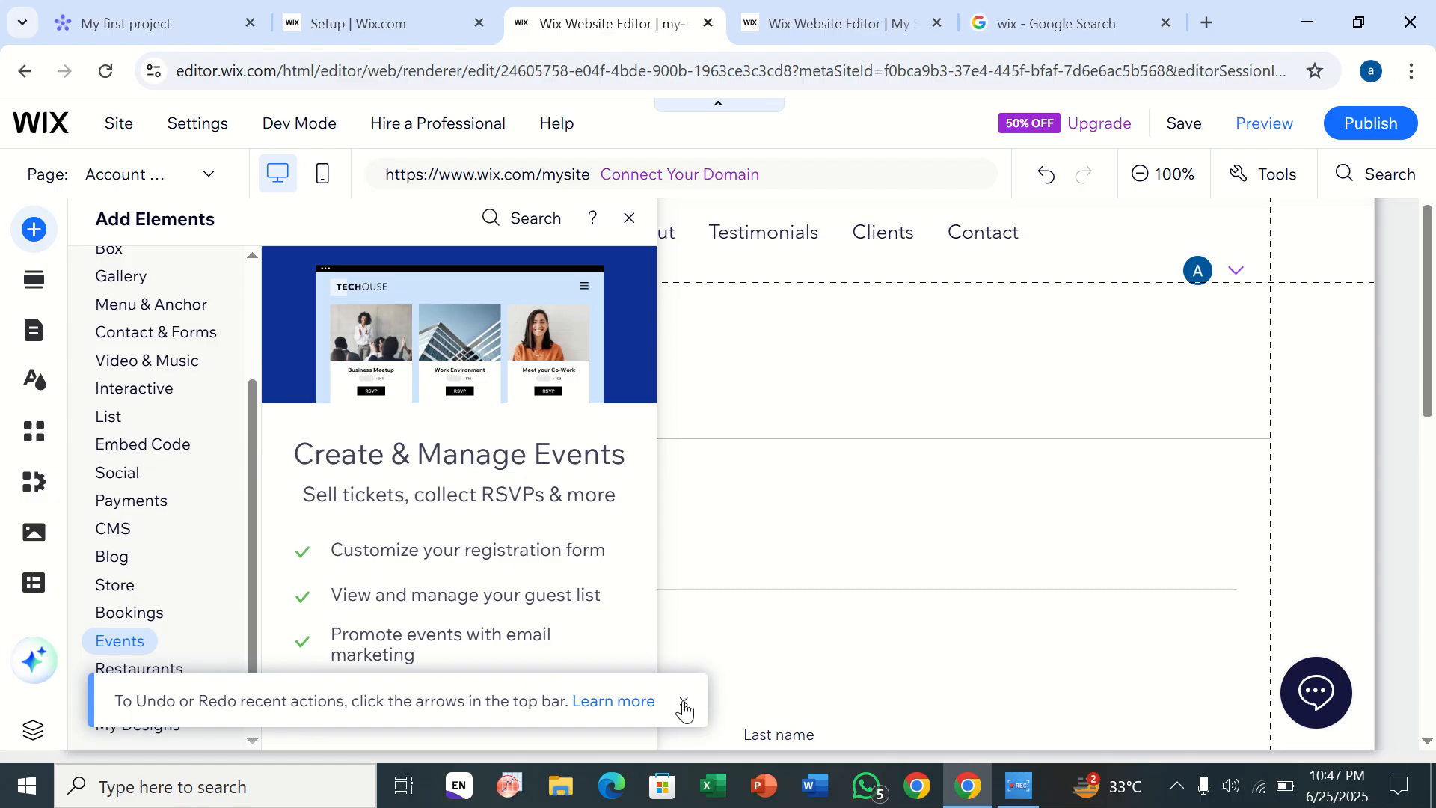
left_click(683, 703)
mouse_move(173, 702)
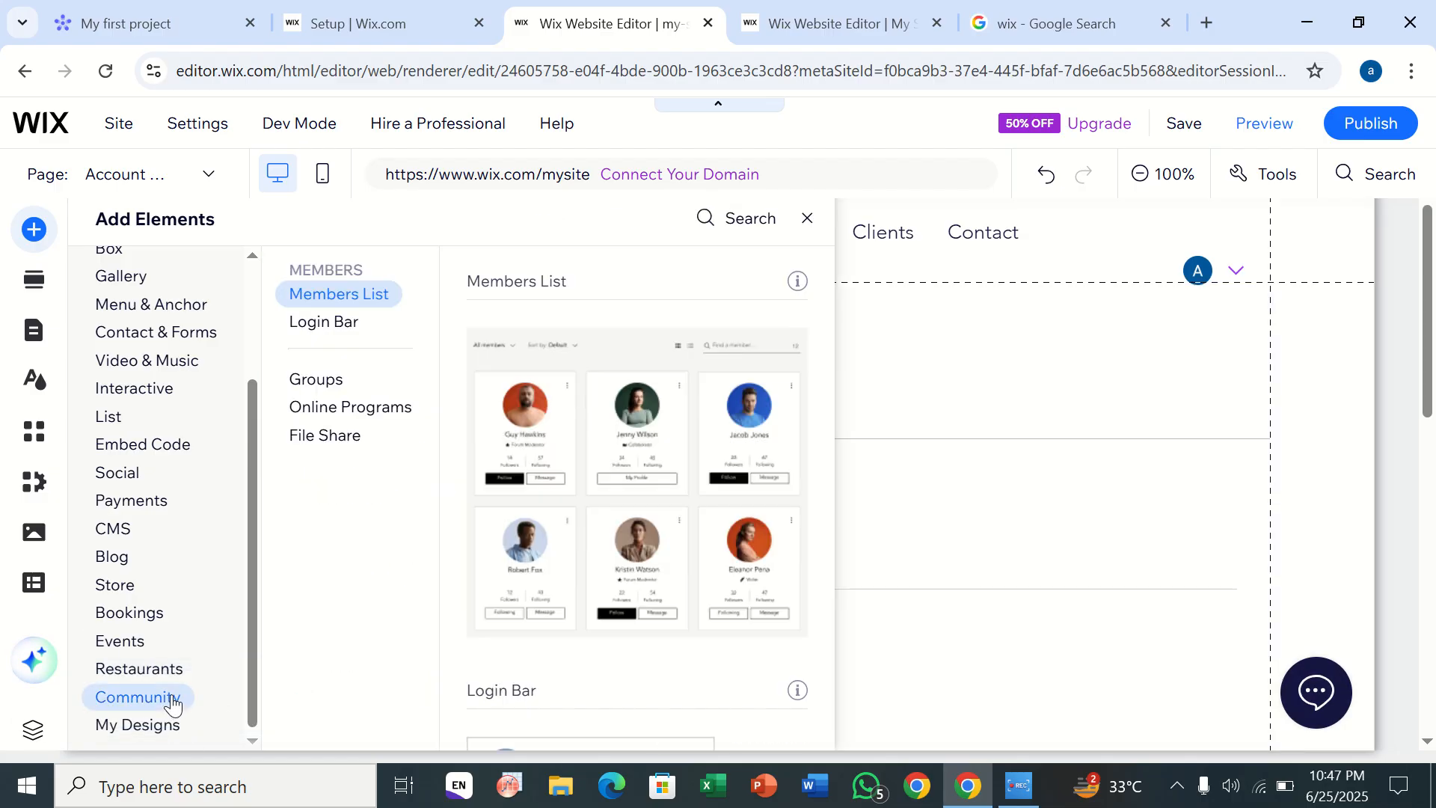
left_click(324, 324)
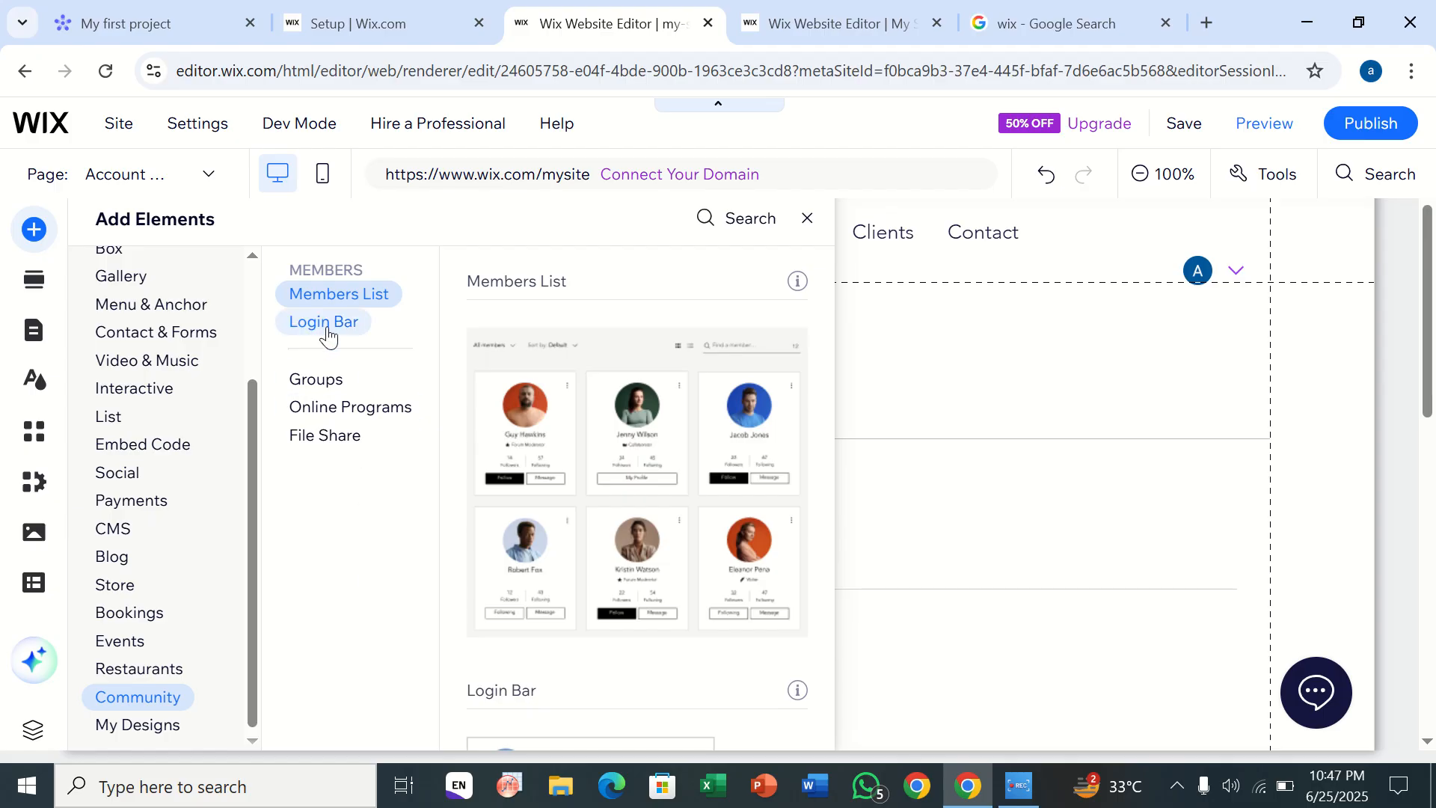
left_click(554, 390)
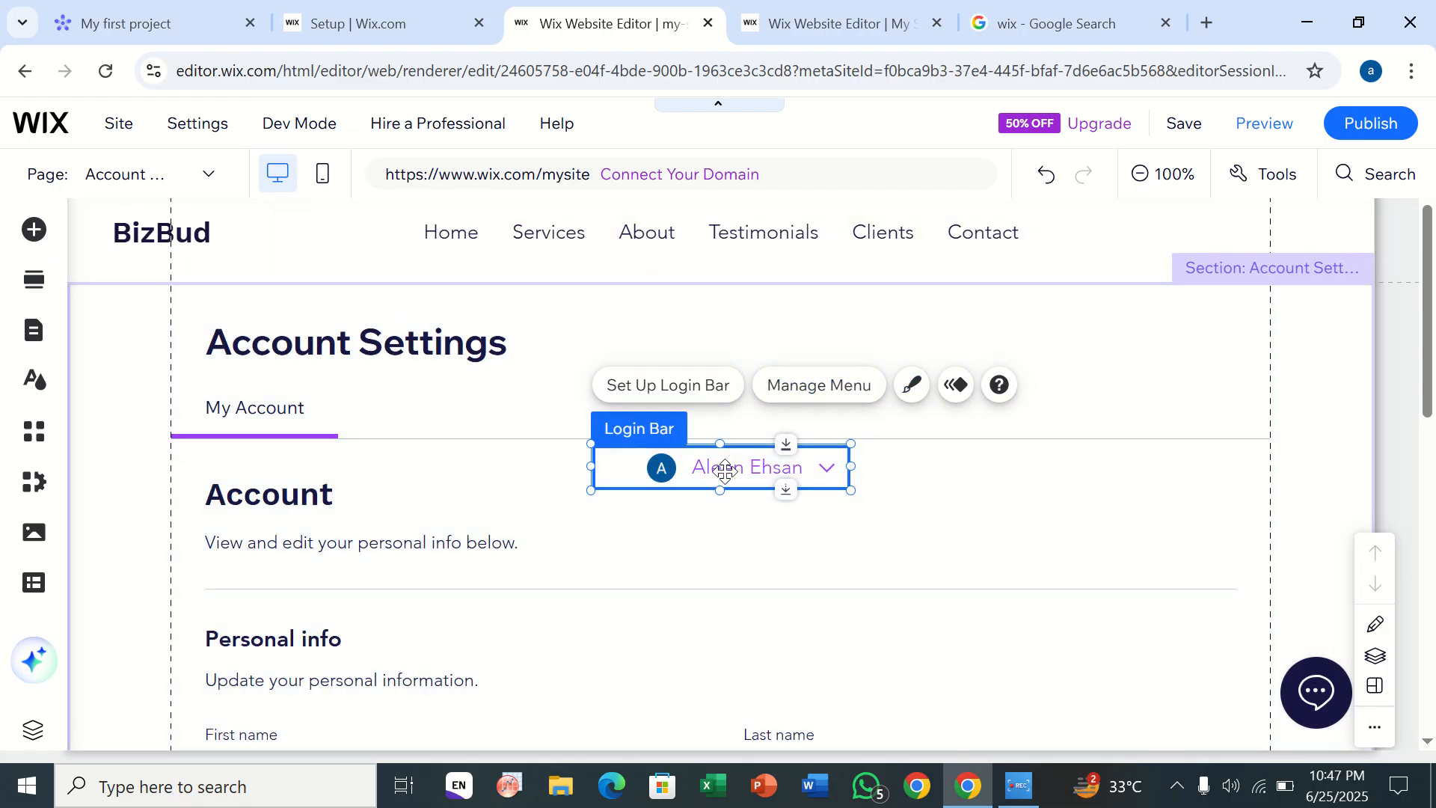
Move the Login Bar from the Account Settings section into the site header, beside the Contact navigation item.
left_click_drag(725, 472, 1152, 242)
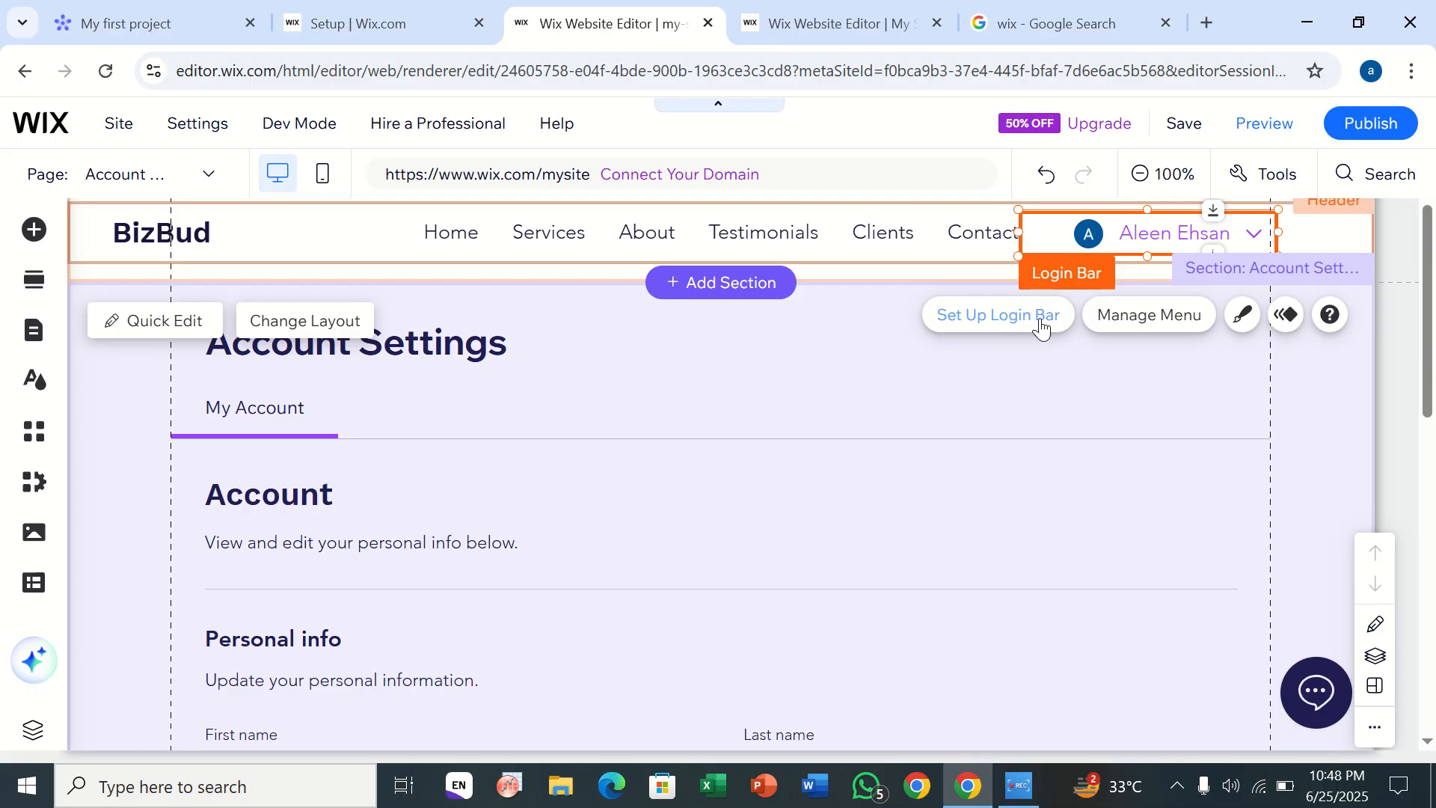
Try showing the "Hello" greeting before the member's name in the Login Bar settings, and turn it off again.
left_click(1041, 326)
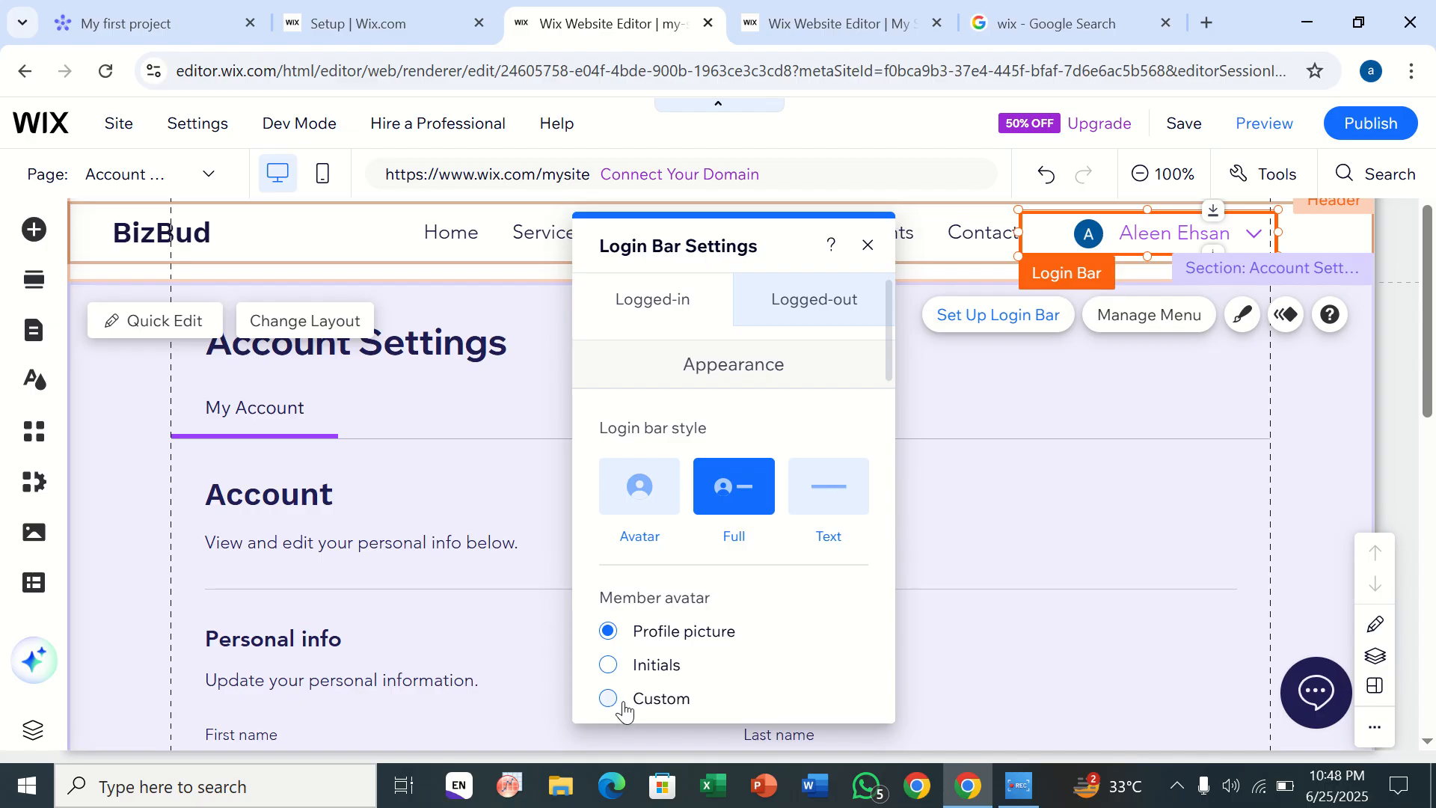
scroll(752, 636, "down", 4)
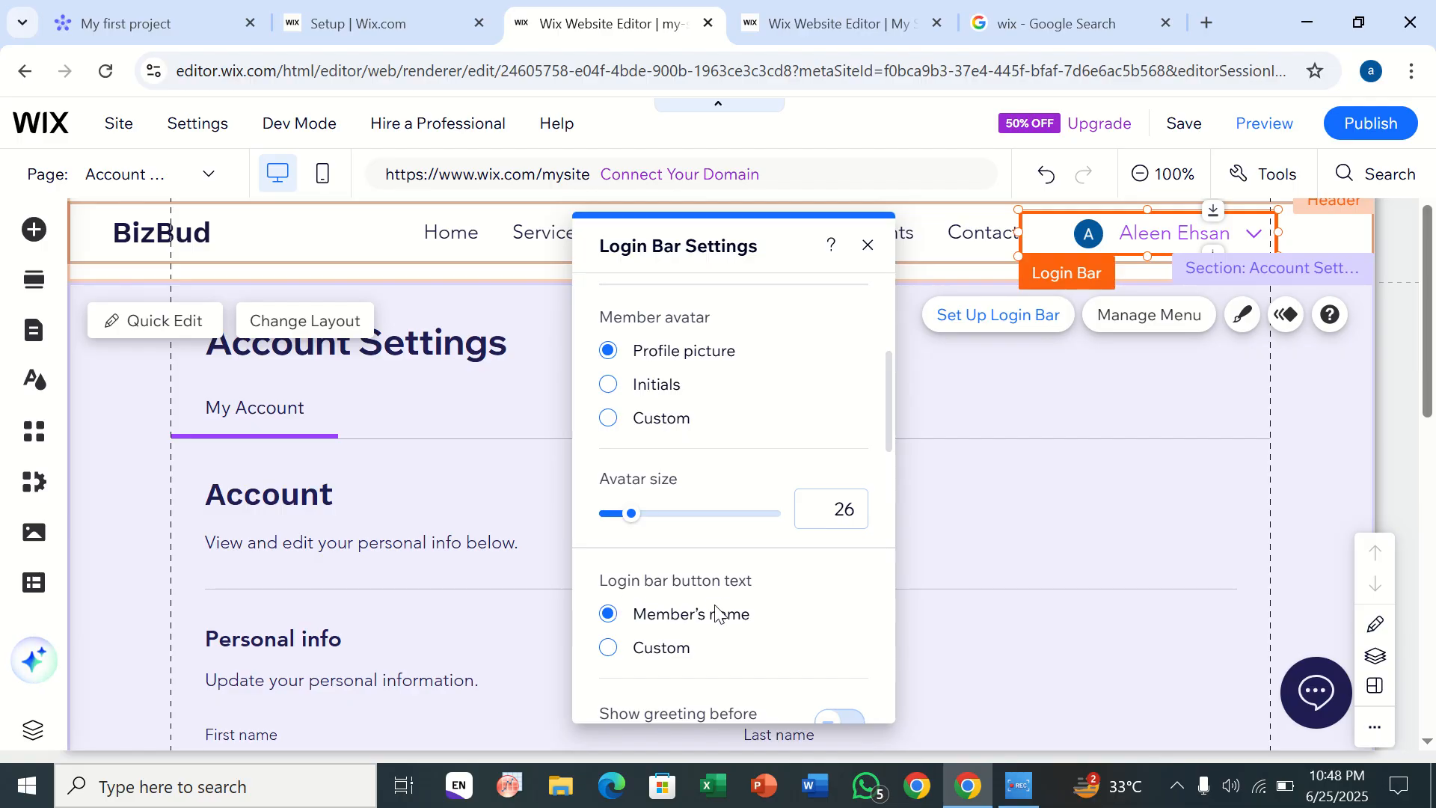
scroll(655, 647, "down", 1)
scroll(655, 648, "down", 3)
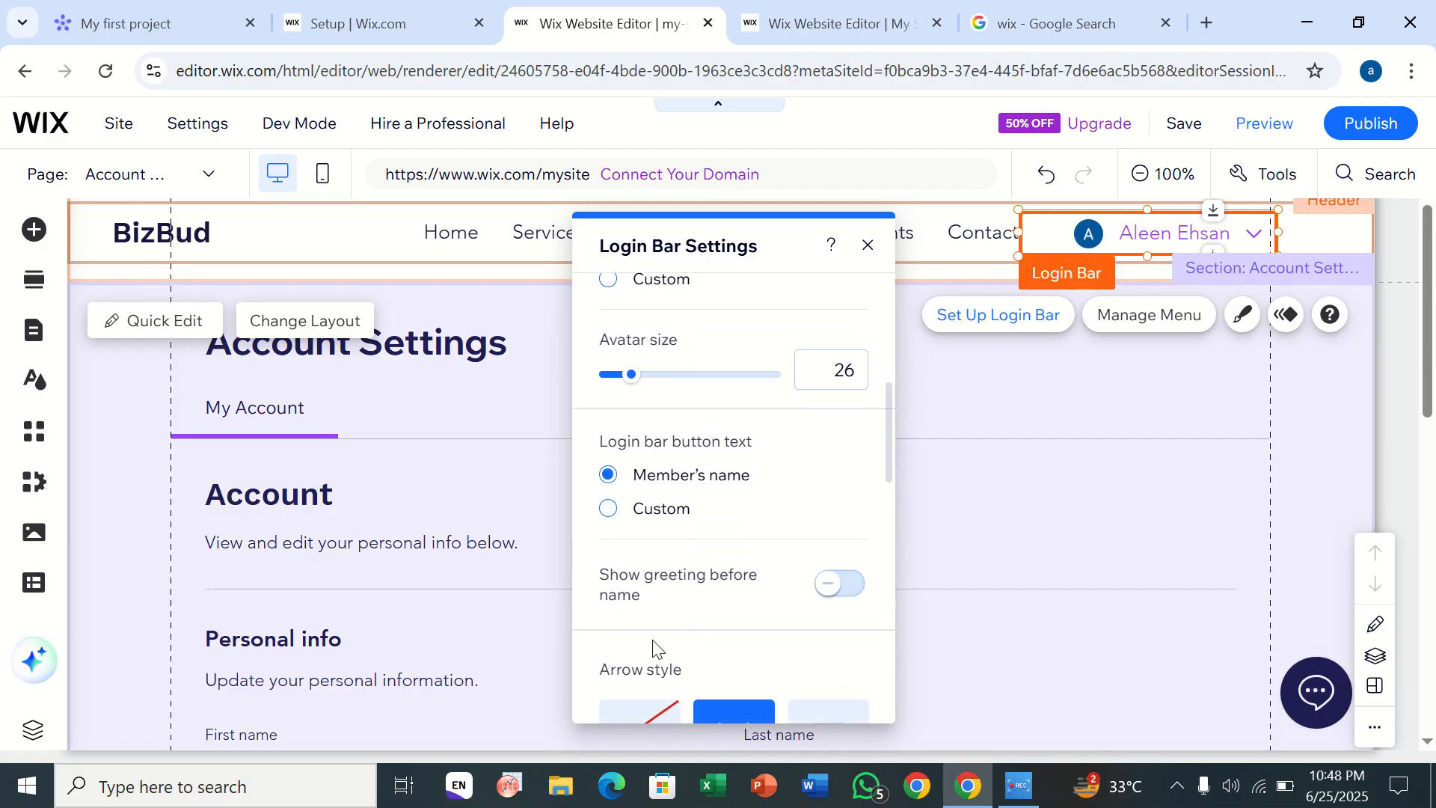
left_click(836, 576)
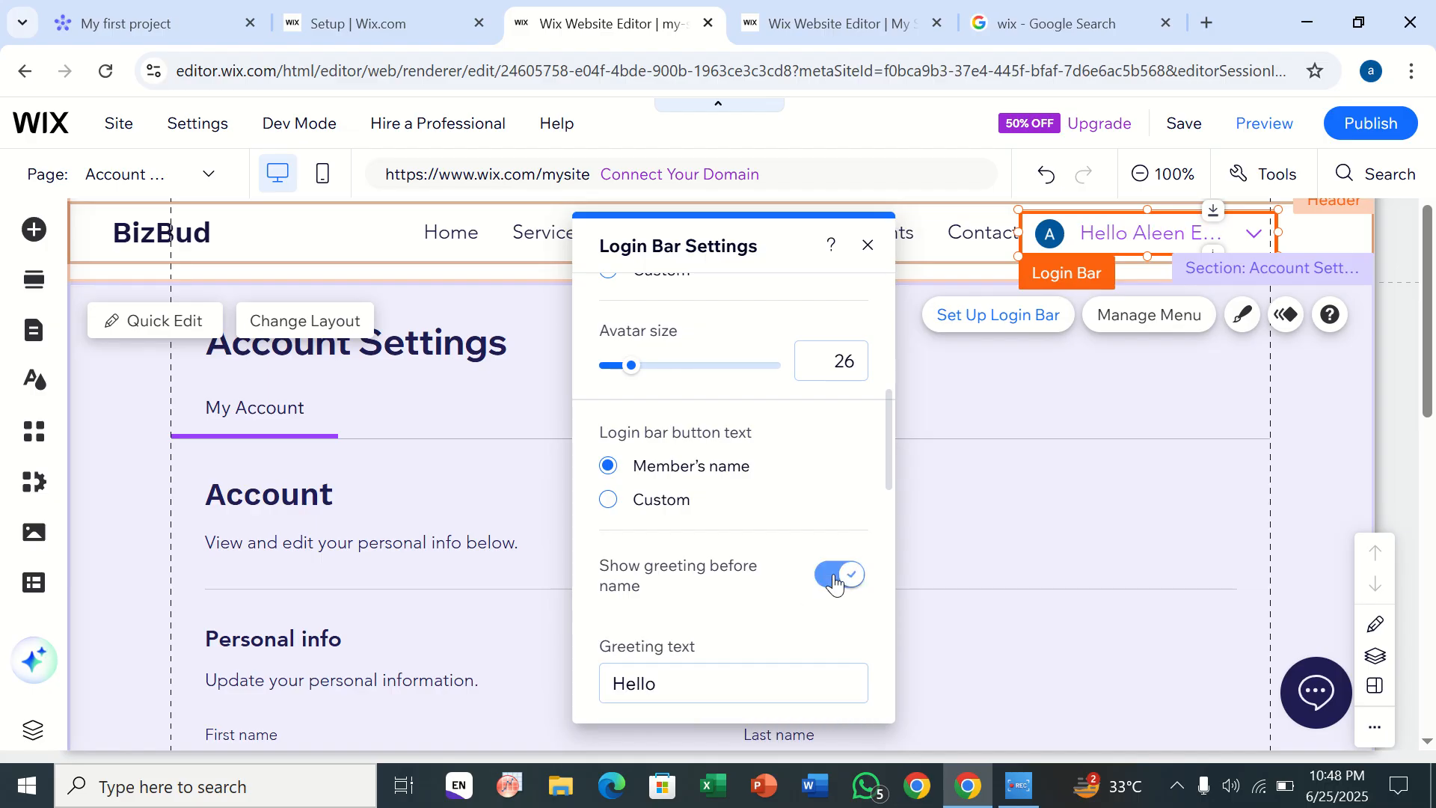
left_click(835, 582)
scroll(754, 612, "down", 7)
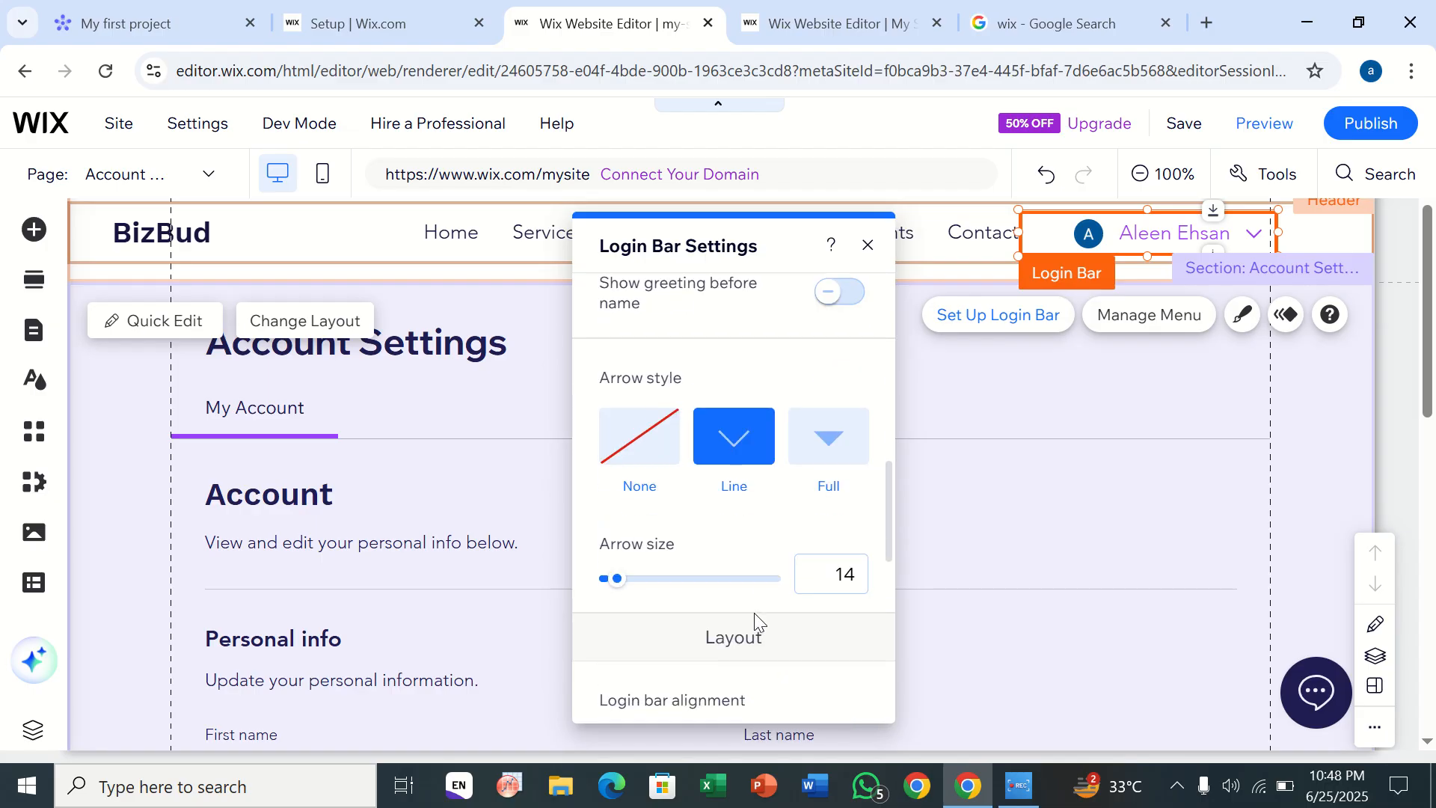
left_click(836, 296)
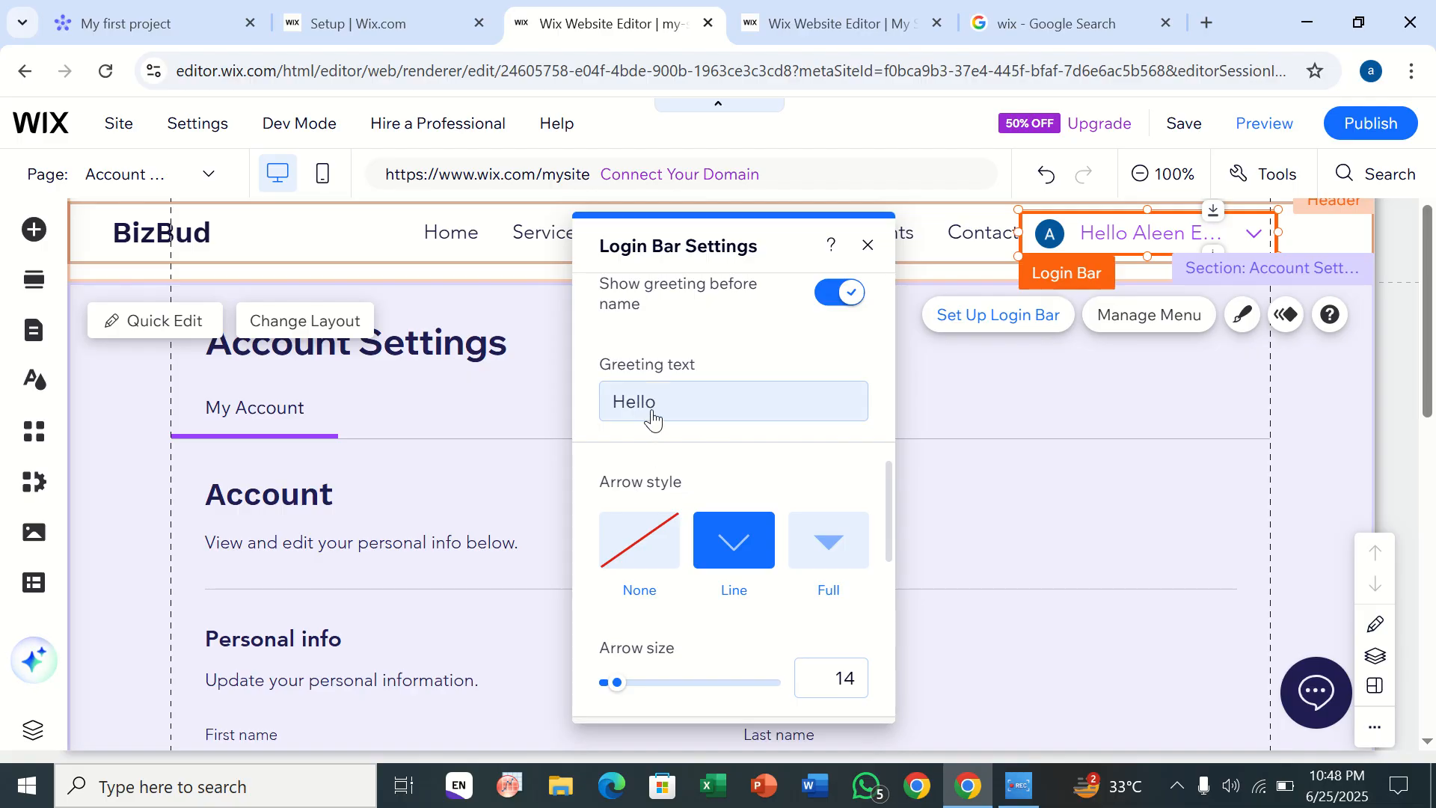
left_click(845, 290)
Examine the layout direction, dropdown alignment and logout text options in the Login Bar settings, and close them.
scroll(743, 536, "down", 5)
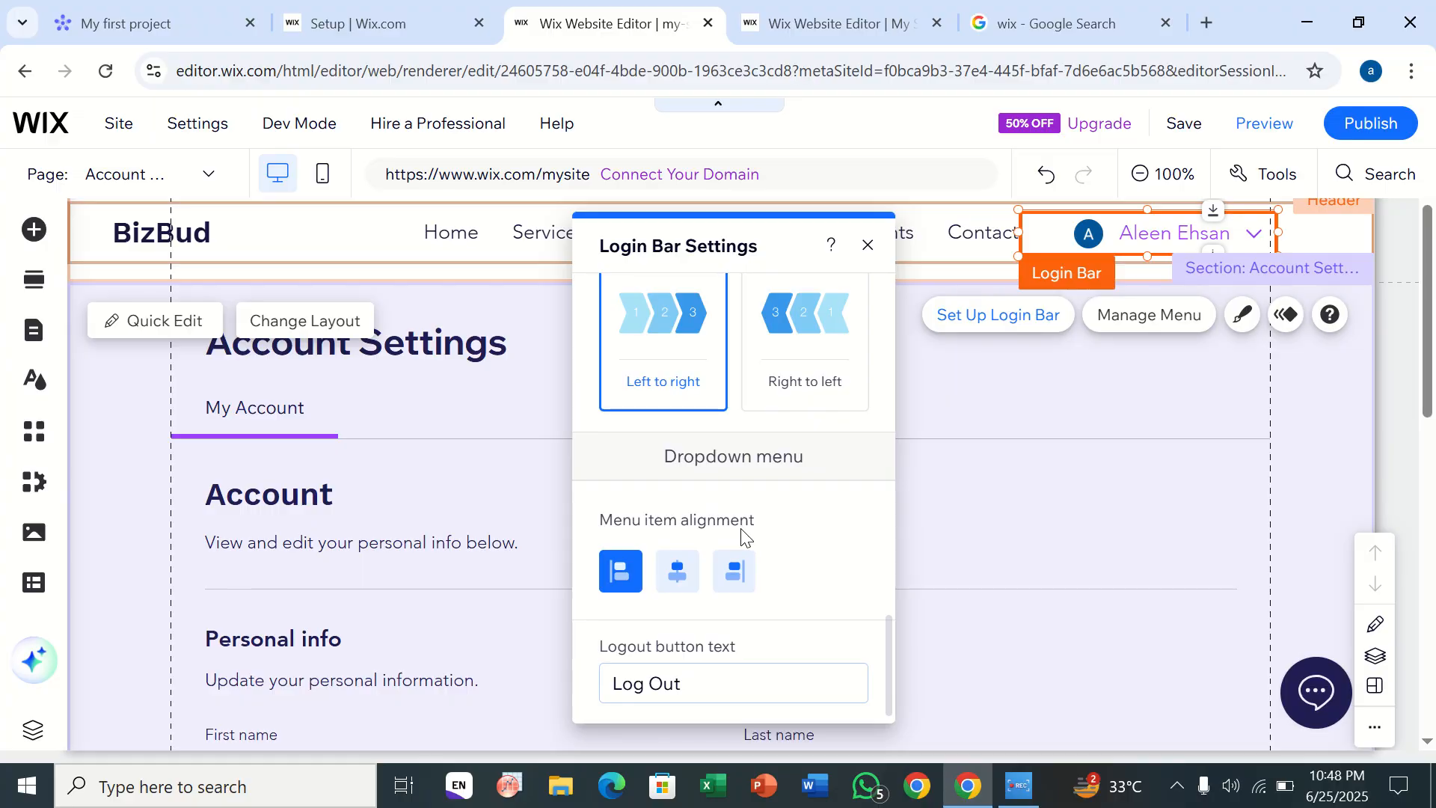
left_click(768, 362)
left_click(695, 371)
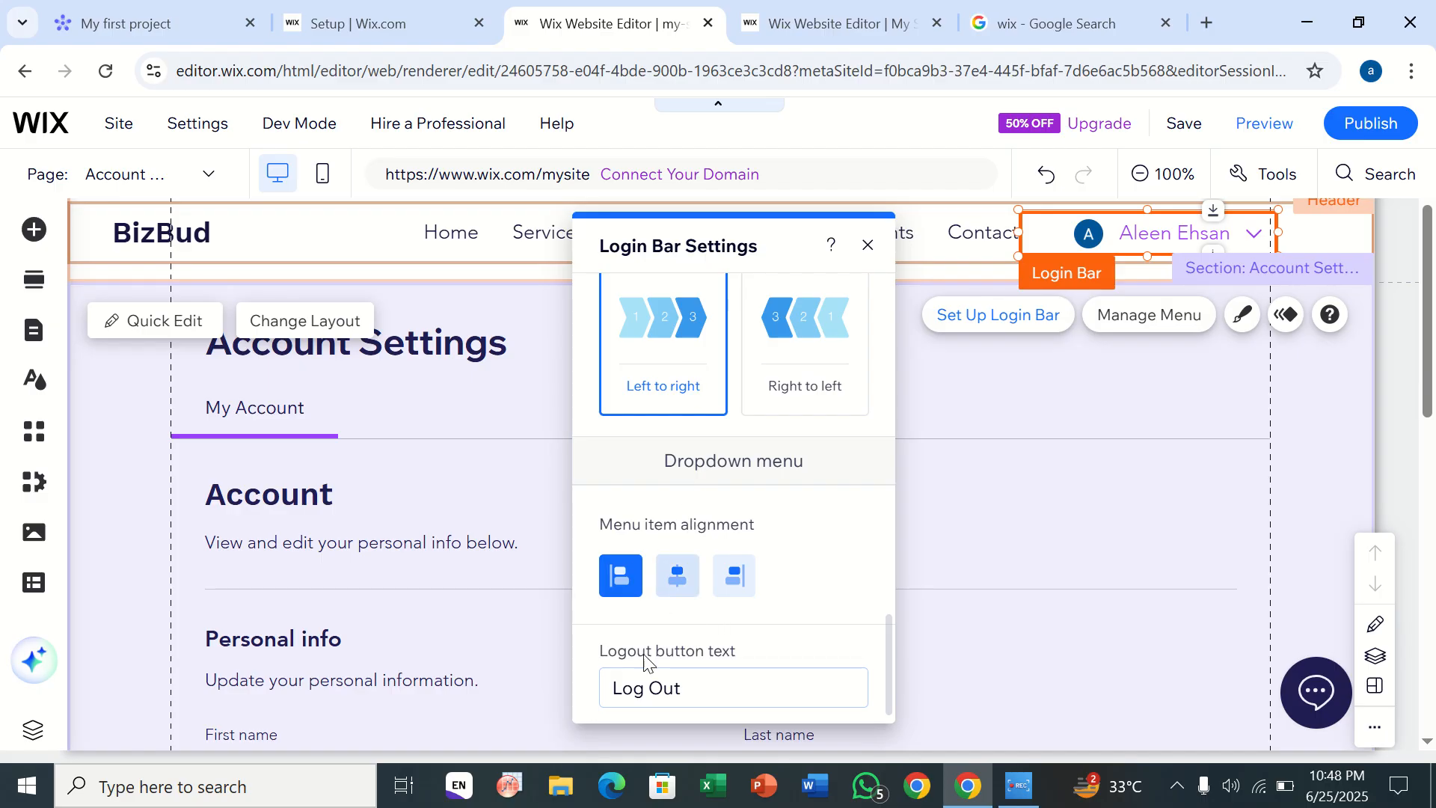
scroll(703, 475, "up", 10)
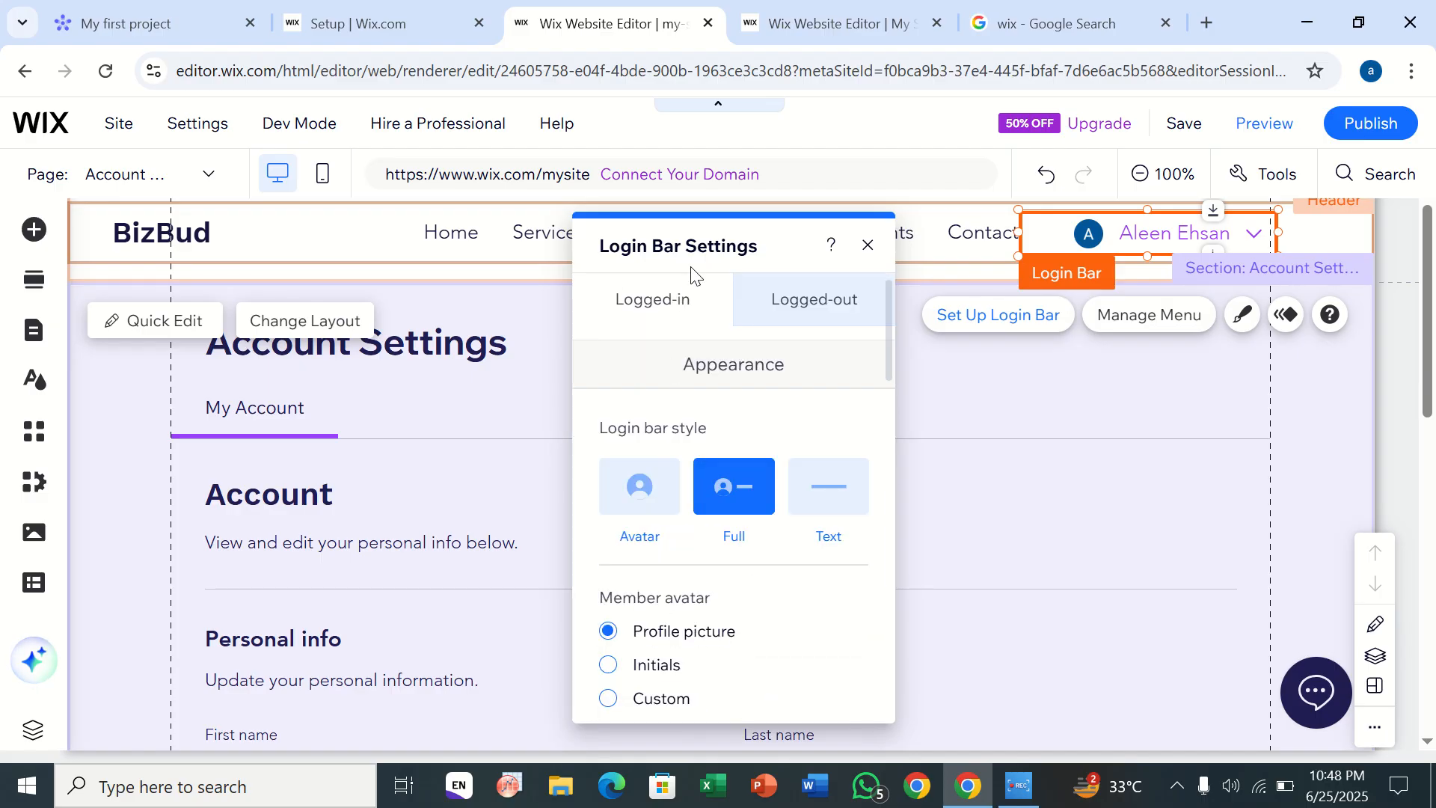
left_click(868, 245)
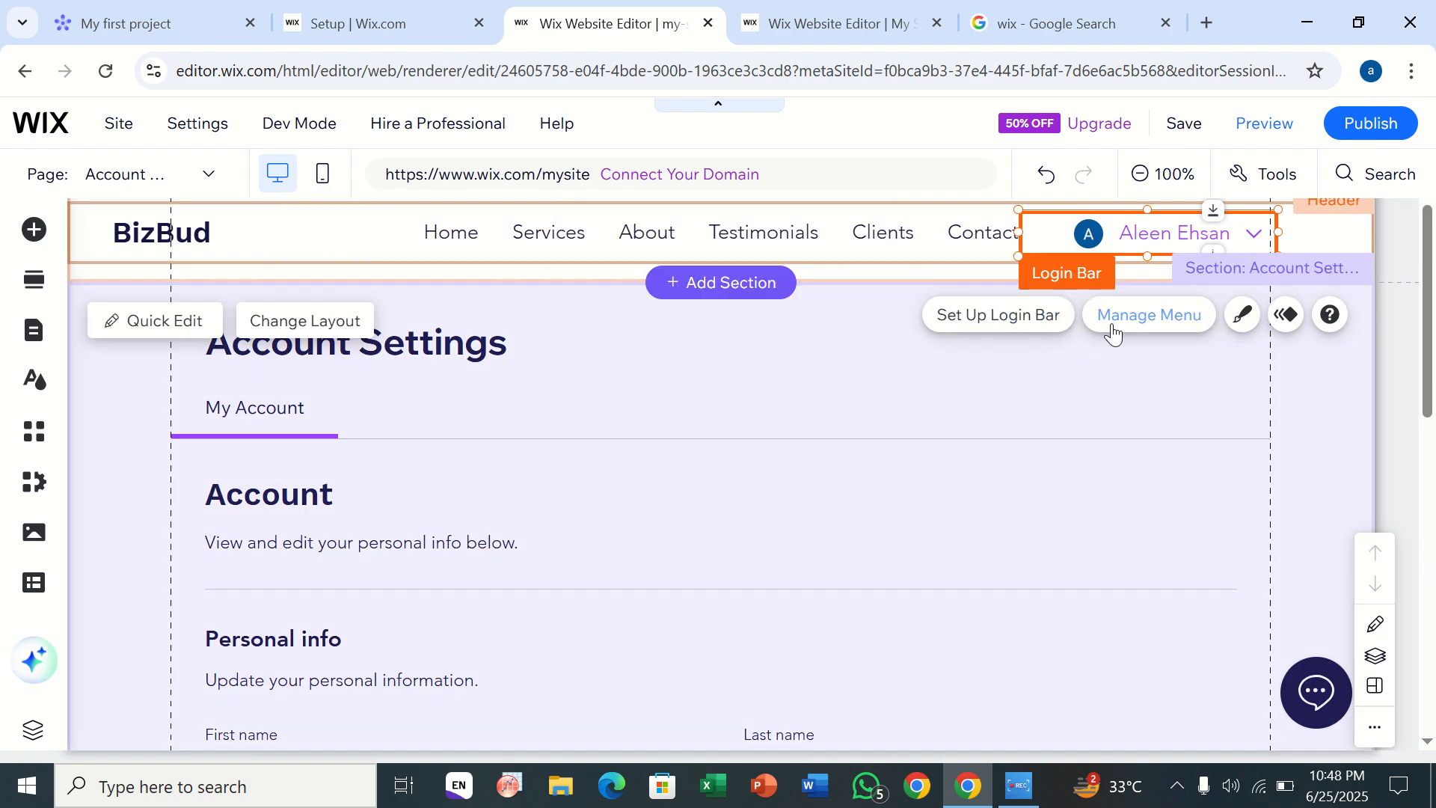
Review the Login Bar's member menu and the options for its Account Settings item without changing anything.
left_click(1112, 318)
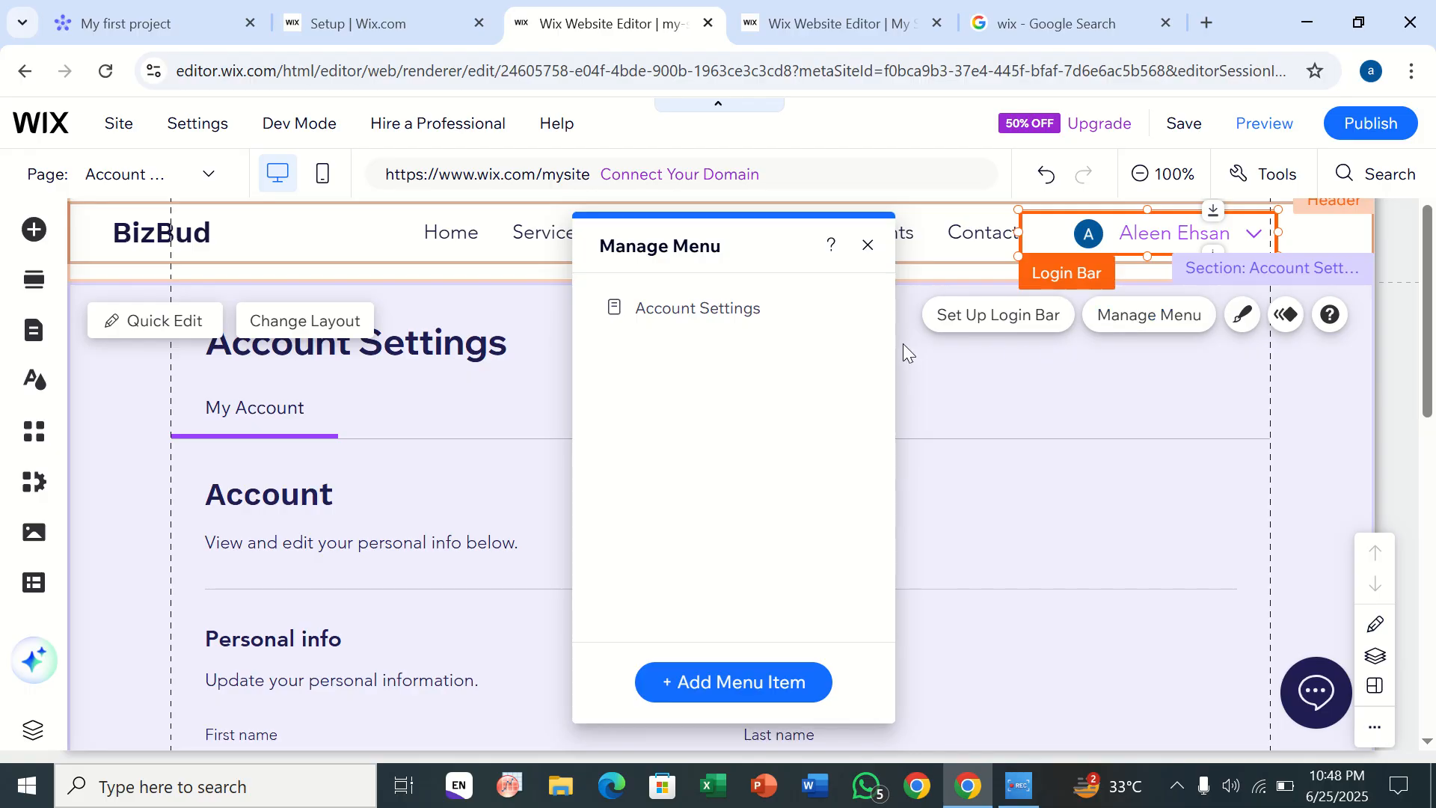
mouse_move(678, 318)
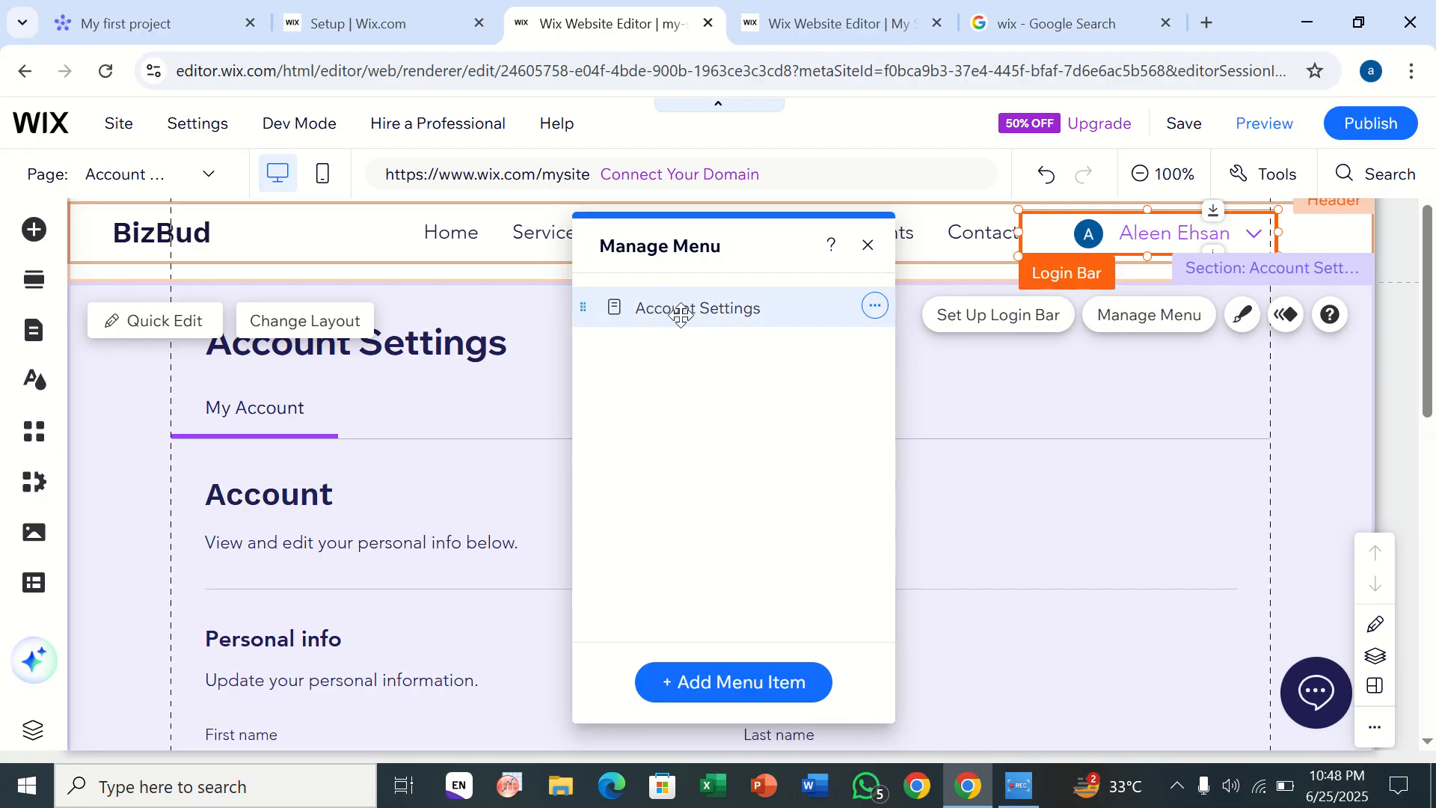
left_click(881, 311)
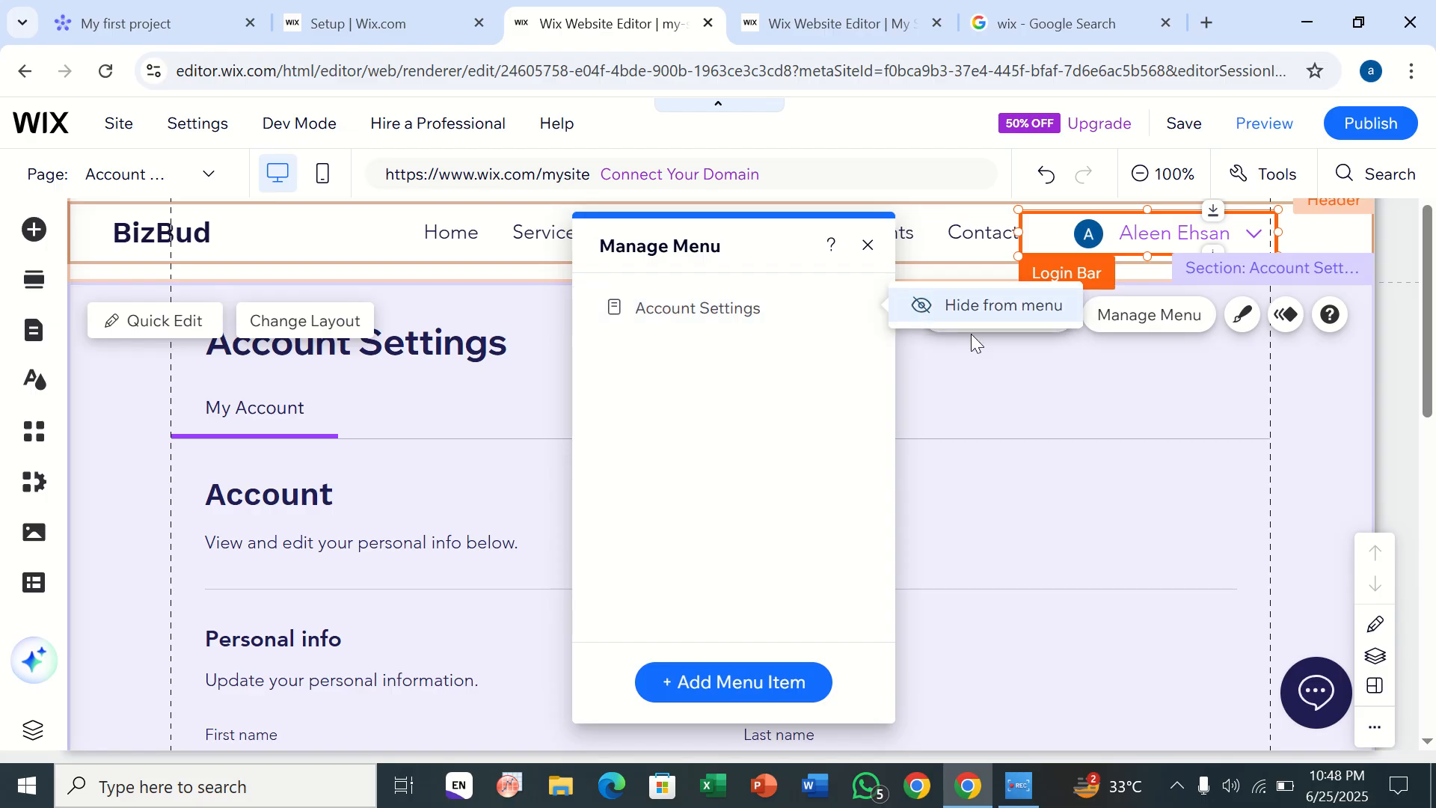
left_click(779, 684)
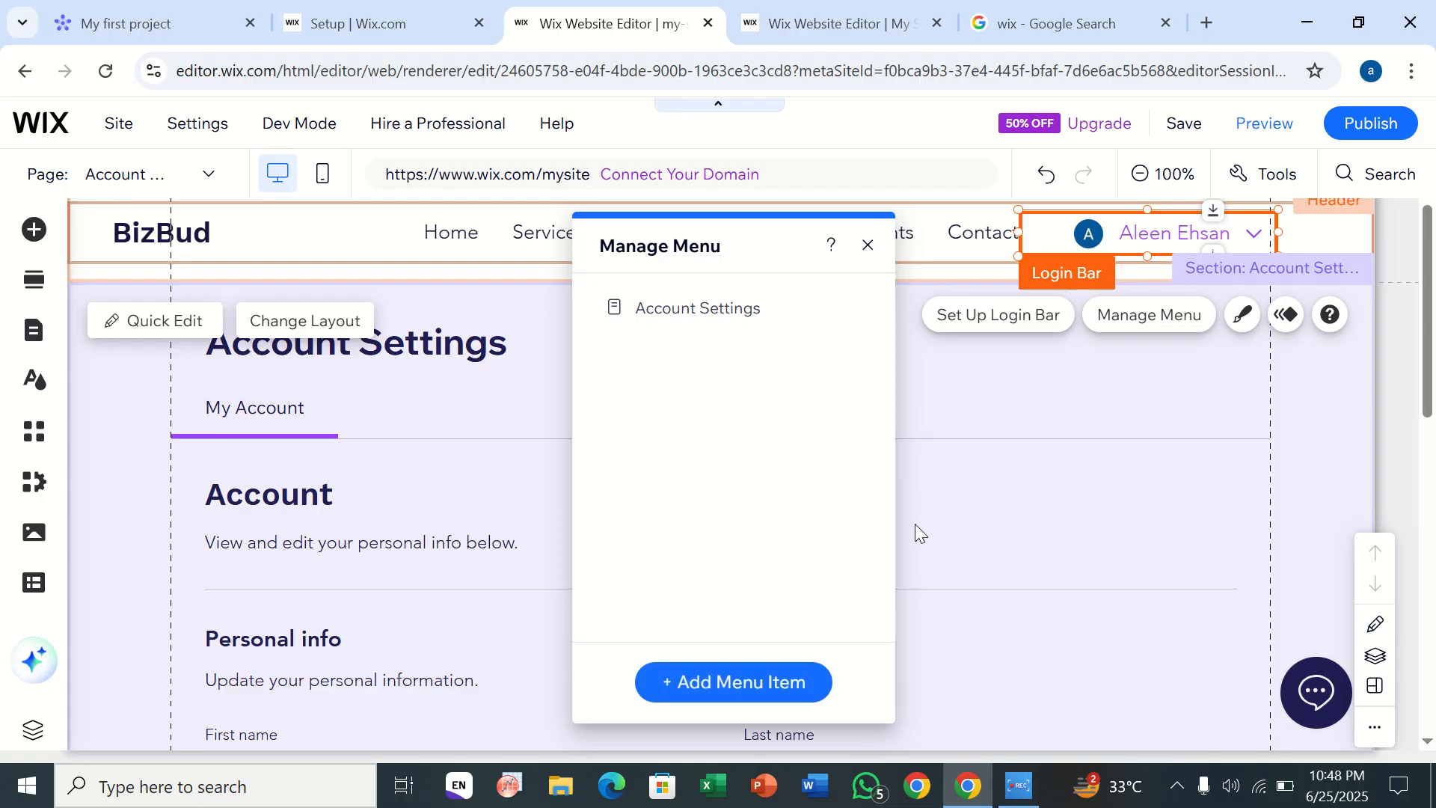
left_click(870, 242)
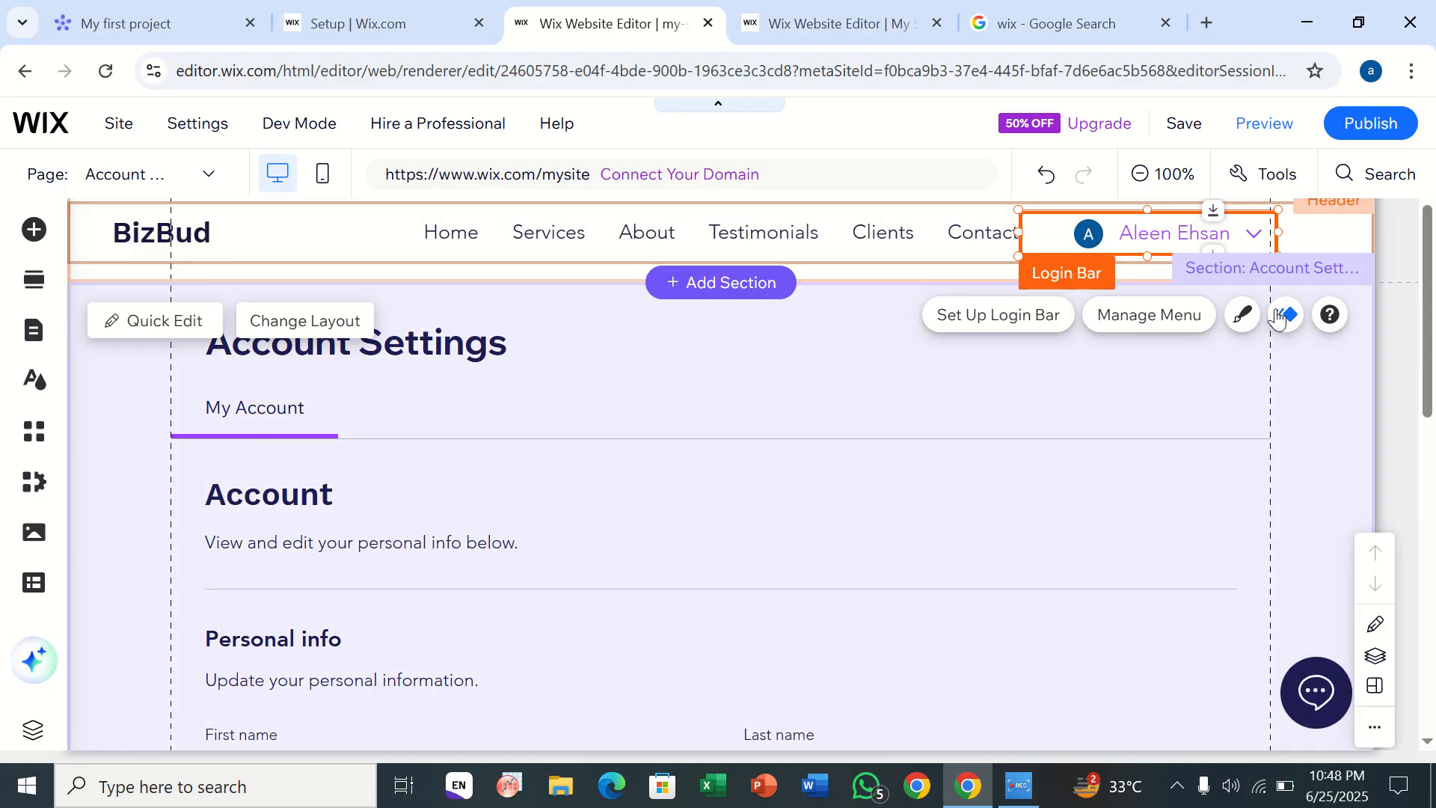
Look through the Login Bar's design options for the border and for the regular, hover and selected states.
left_click(1251, 317)
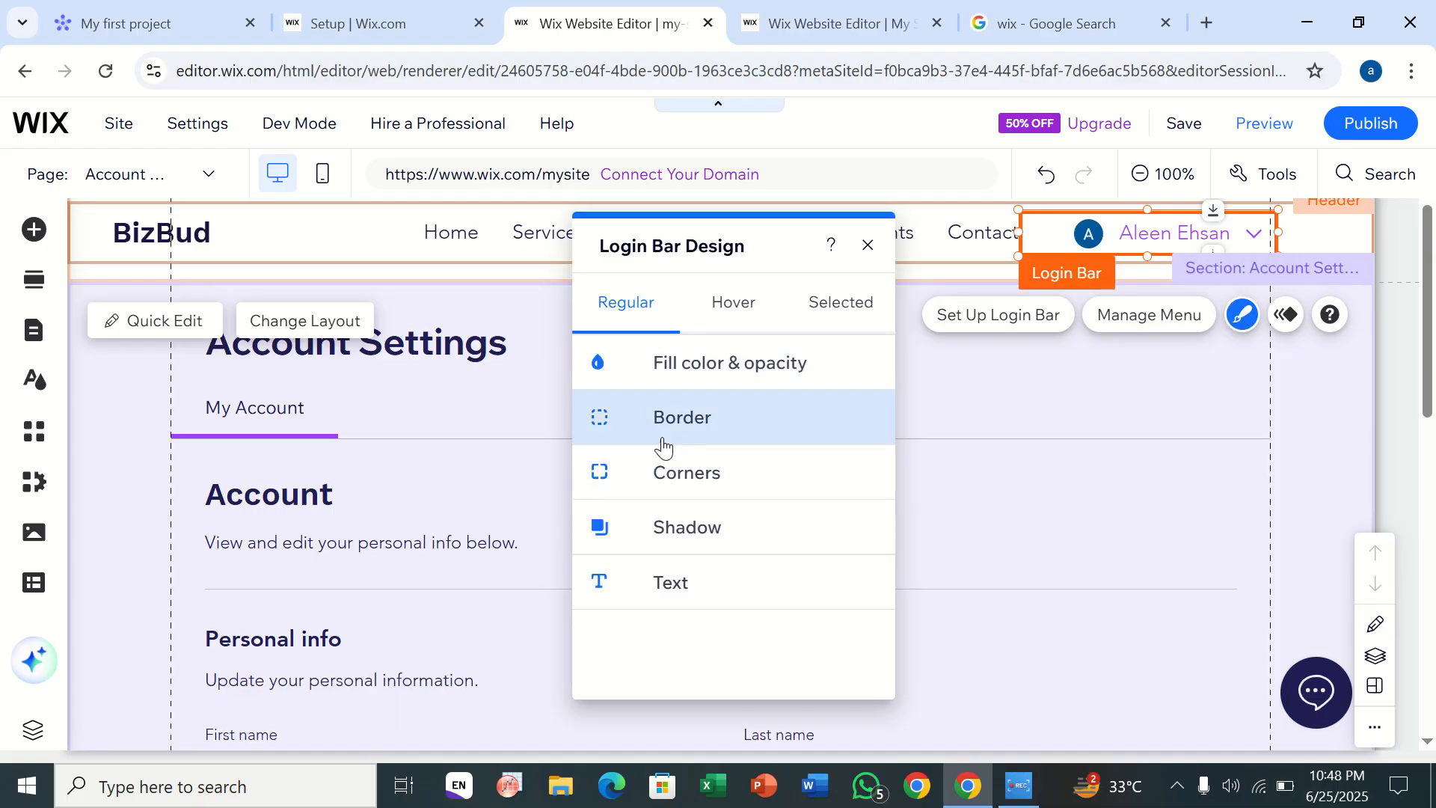
left_click(671, 432)
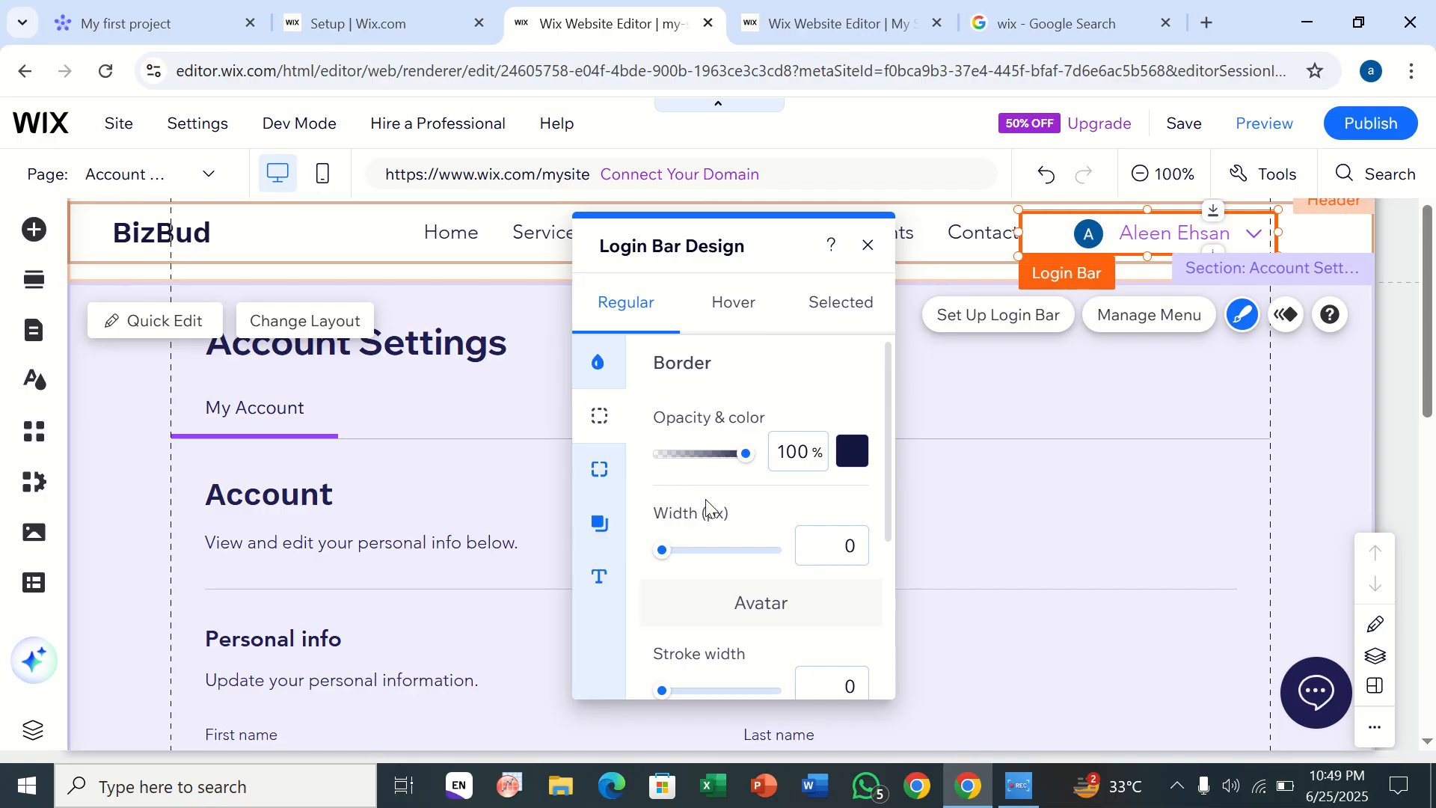
left_click(724, 306)
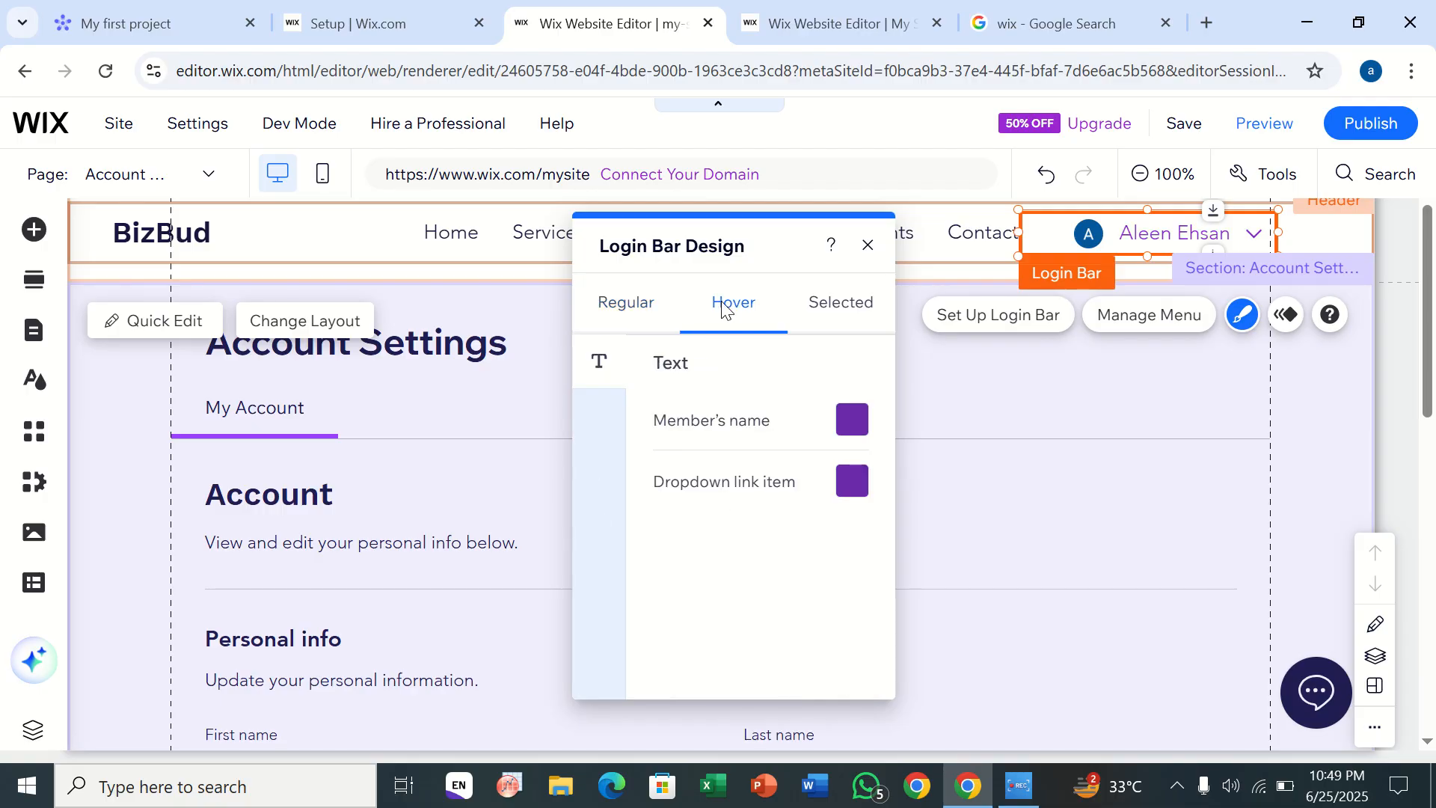
left_click(831, 304)
left_click(625, 302)
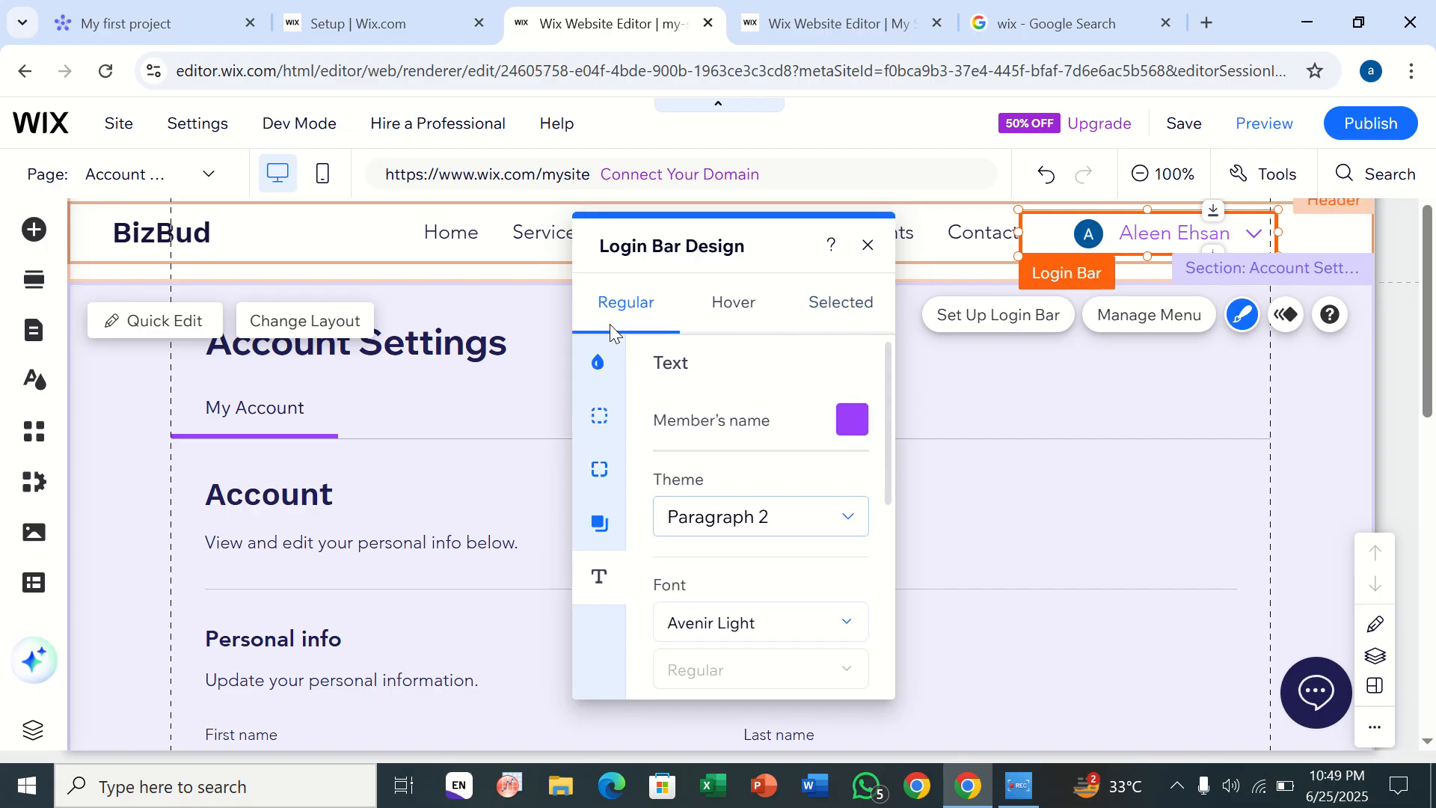
Try bold for the member's name in the Login Bar's regular text design, and set its font to Arial Black.
scroll(714, 611, "down", 4)
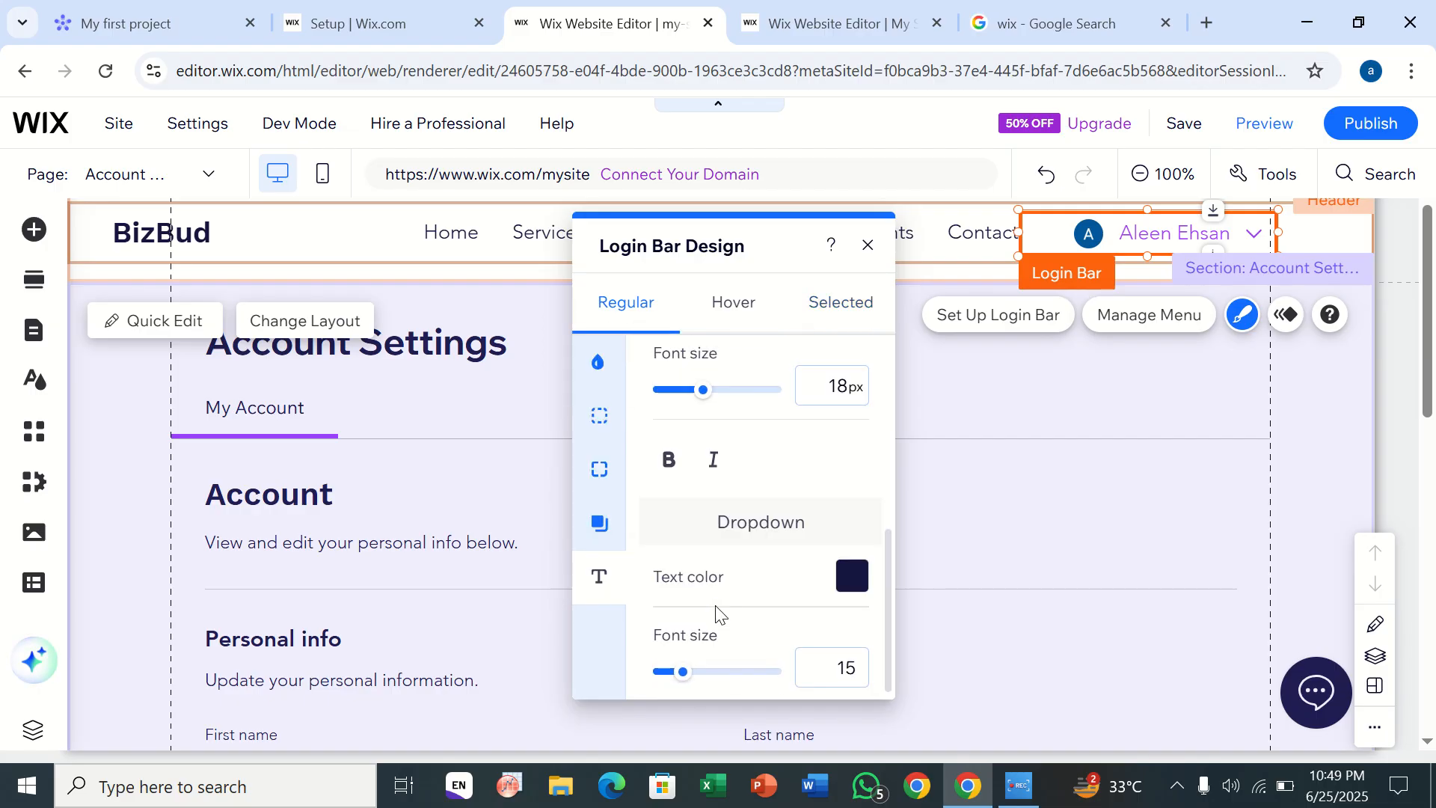
scroll(718, 613, "up", 1)
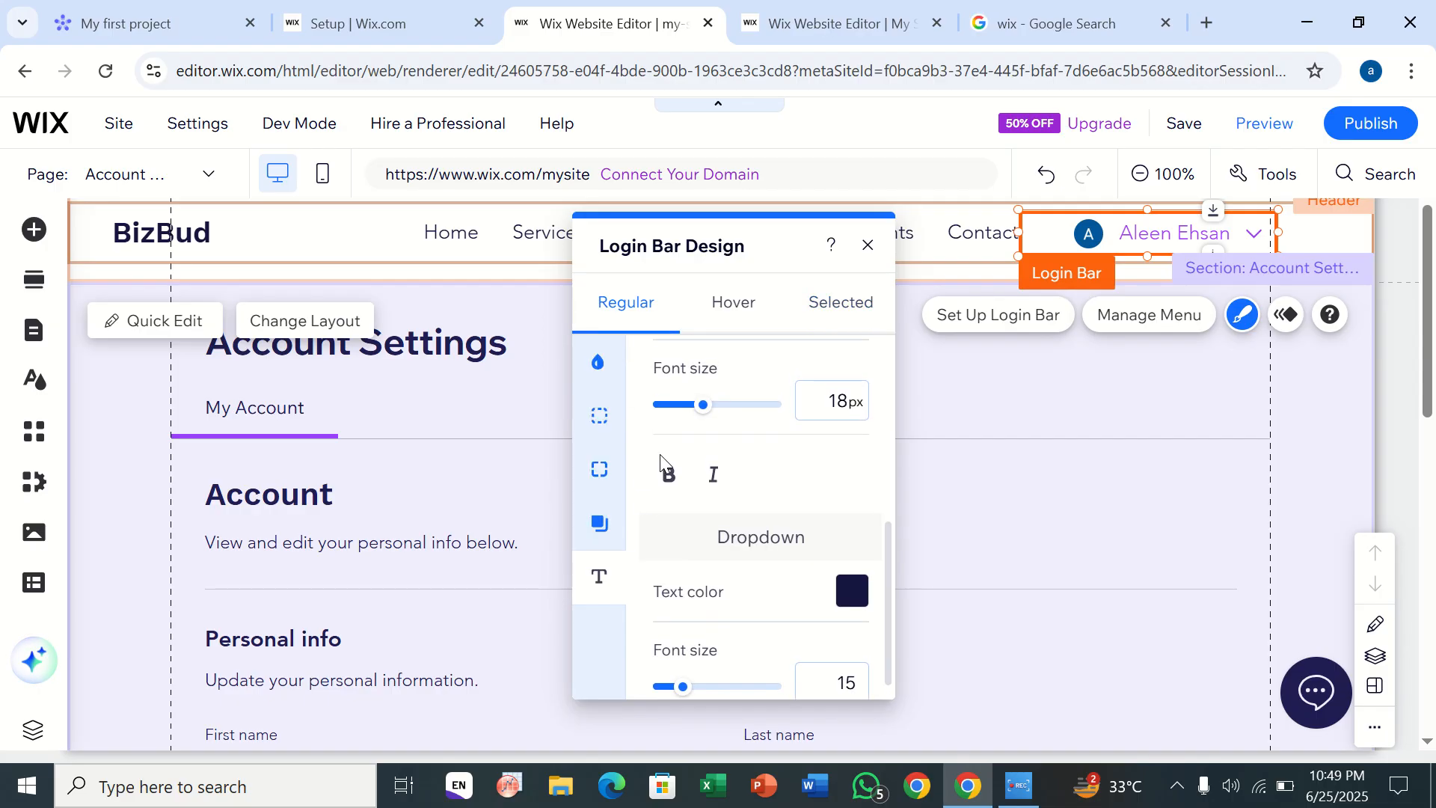
scroll(662, 461, "up", 3)
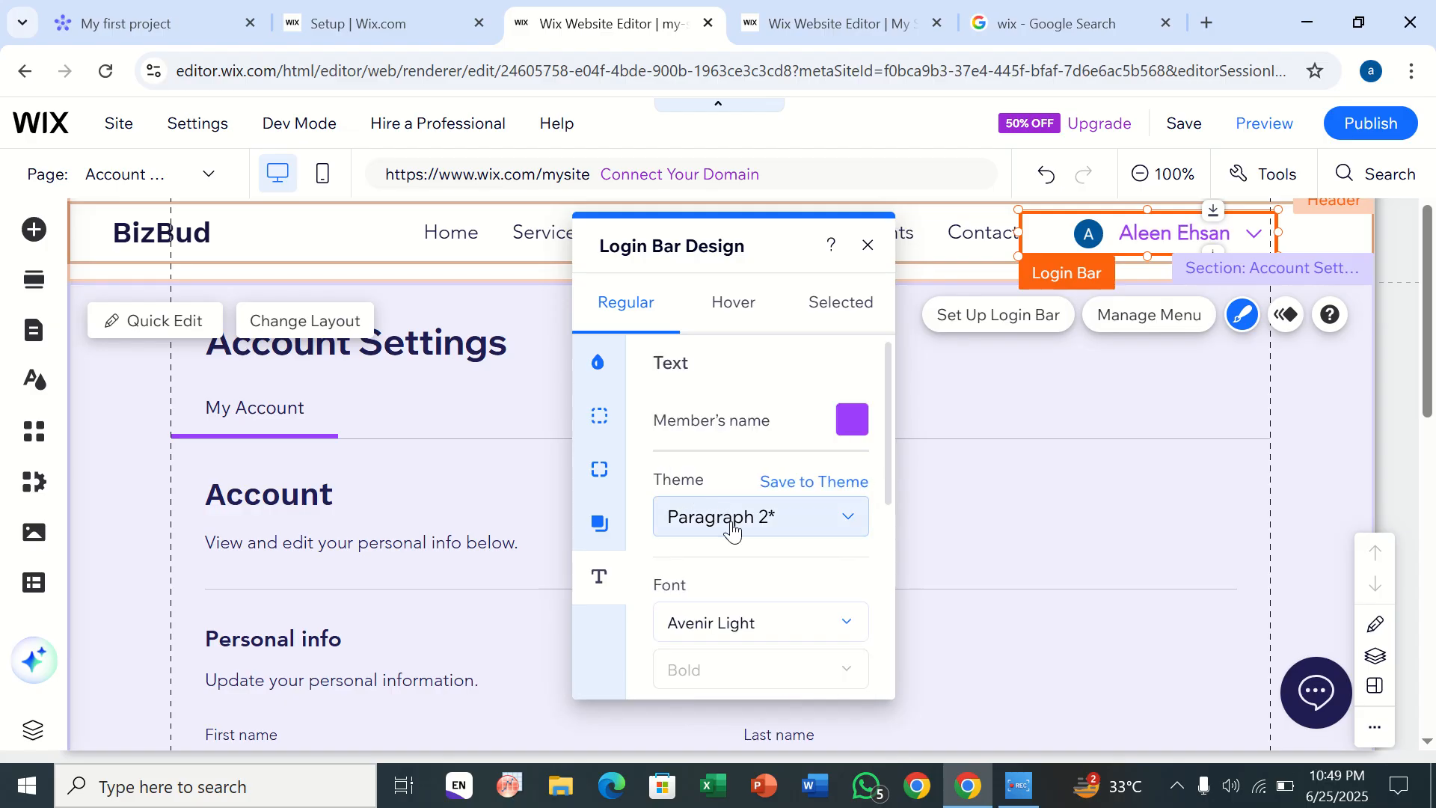
scroll(763, 572, "down", 4)
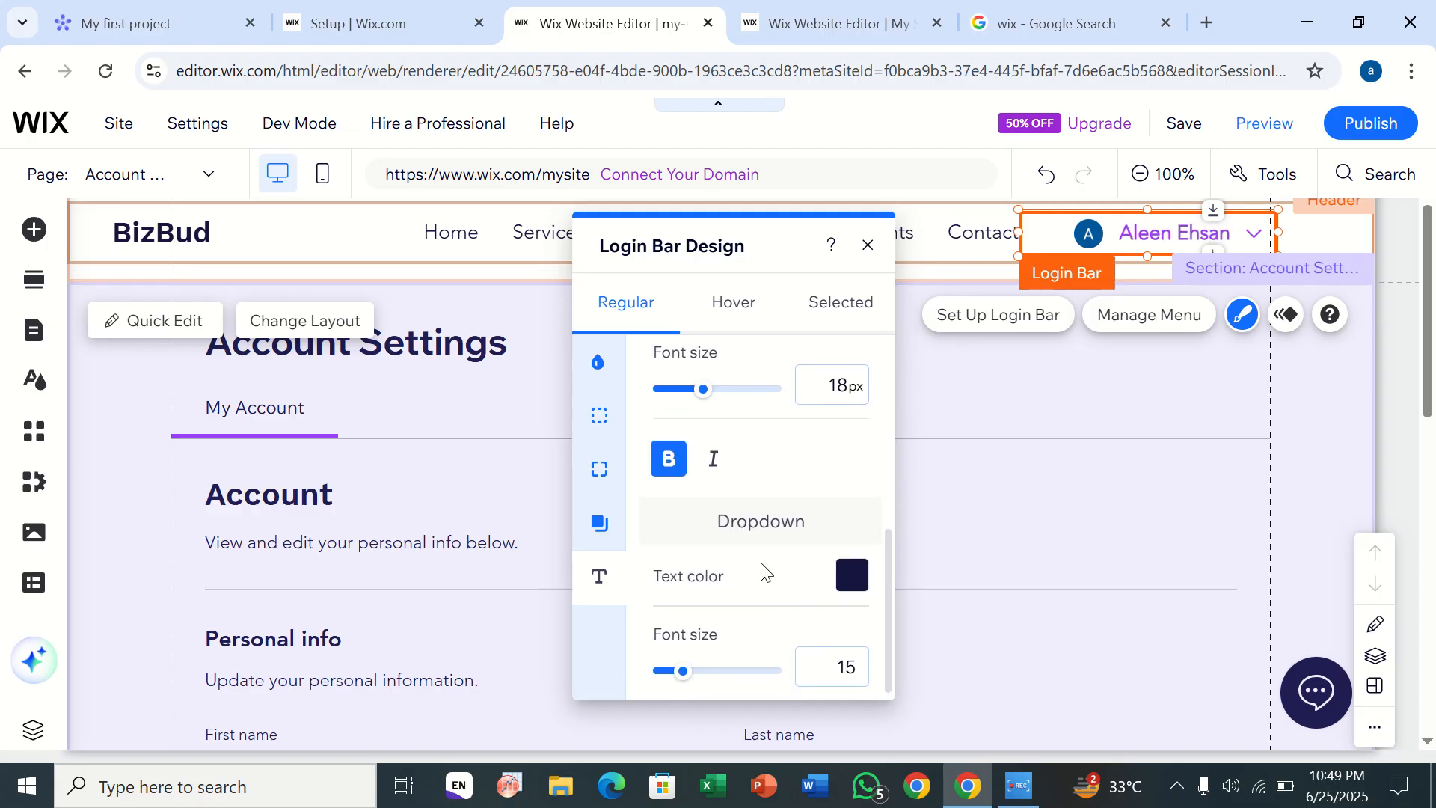
left_click(596, 587)
scroll(750, 545, "down", 2)
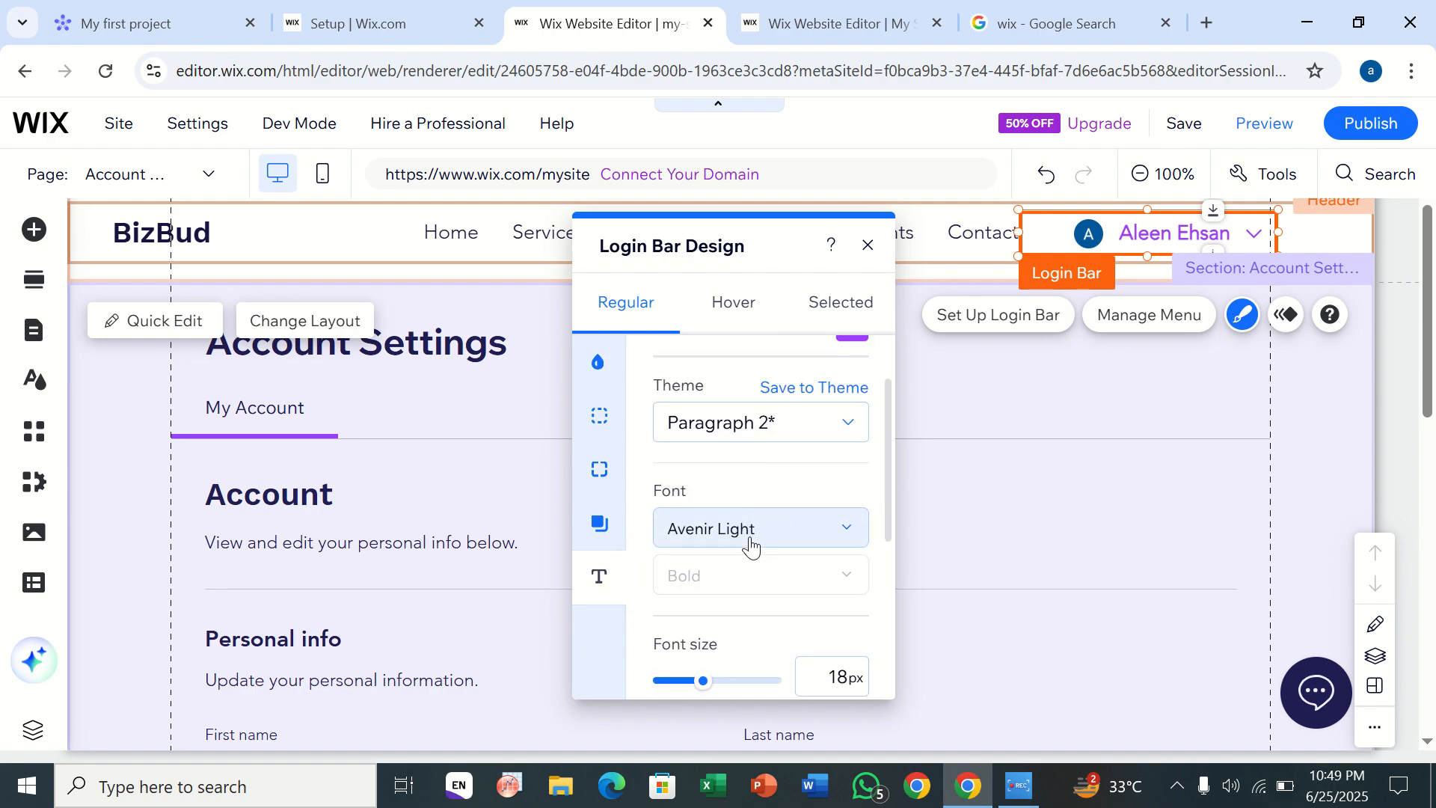
left_click(838, 522)
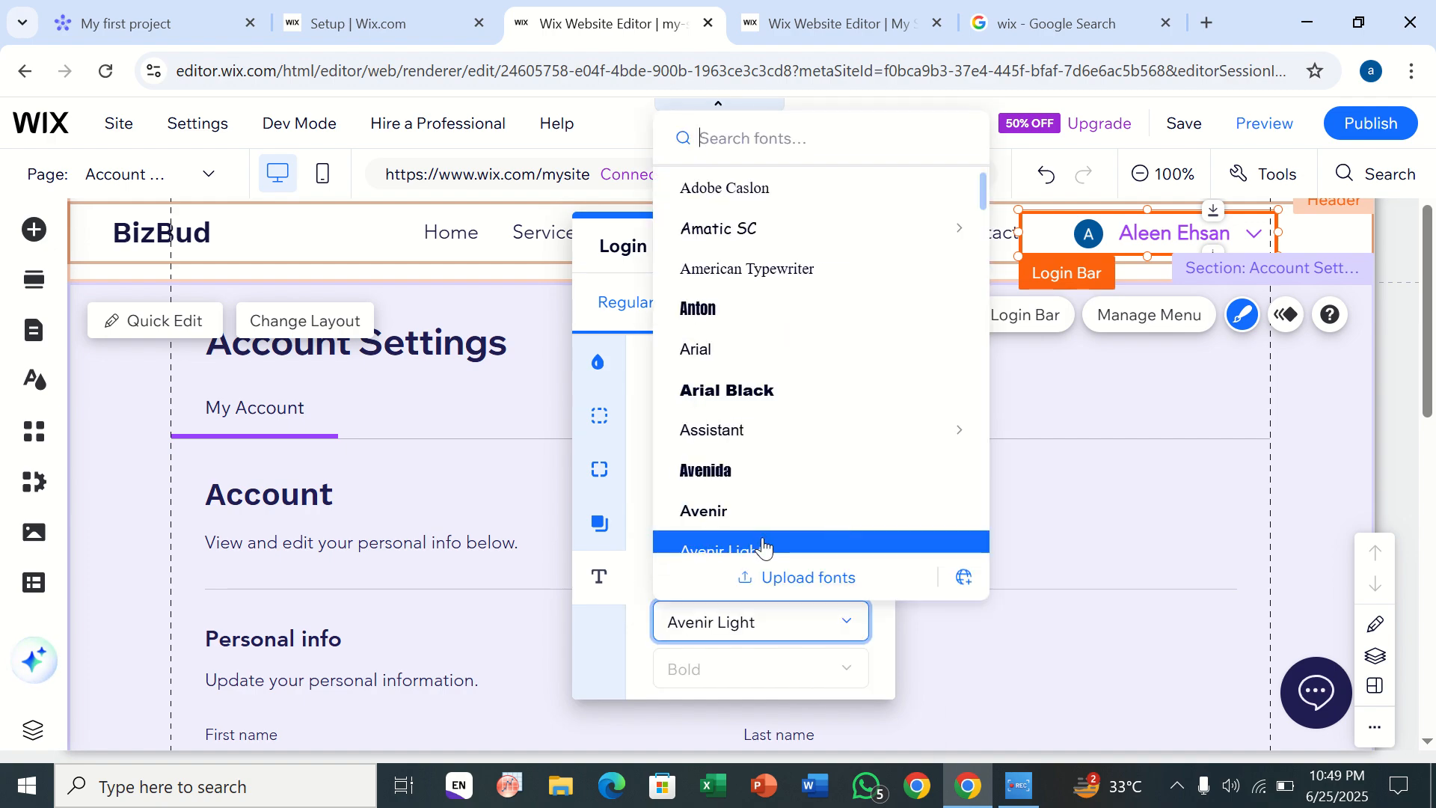
left_click(700, 390)
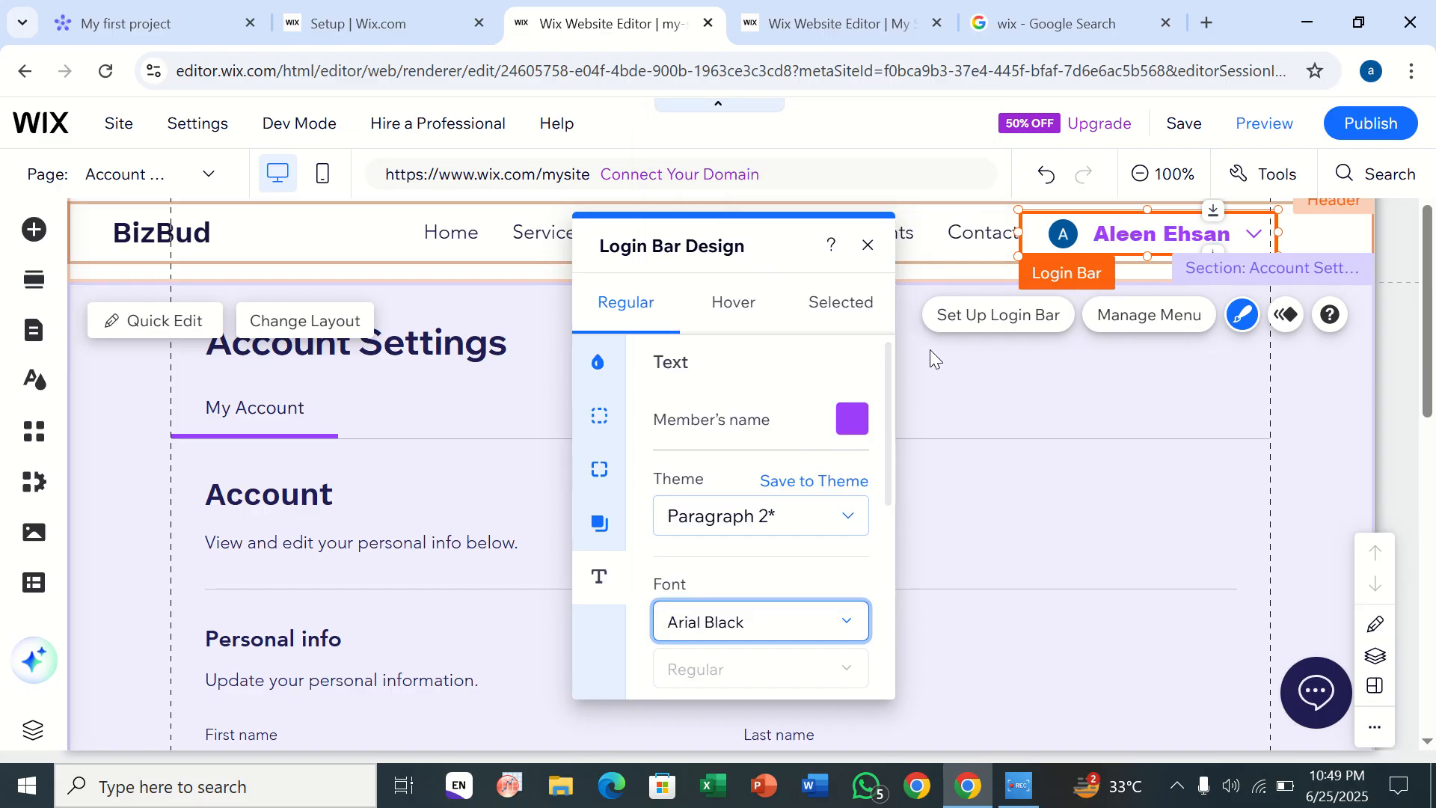
Set the Login Bar's member name color to dark red #8B0000 after trying green #BADA55, and close the design settings.
left_click(845, 428)
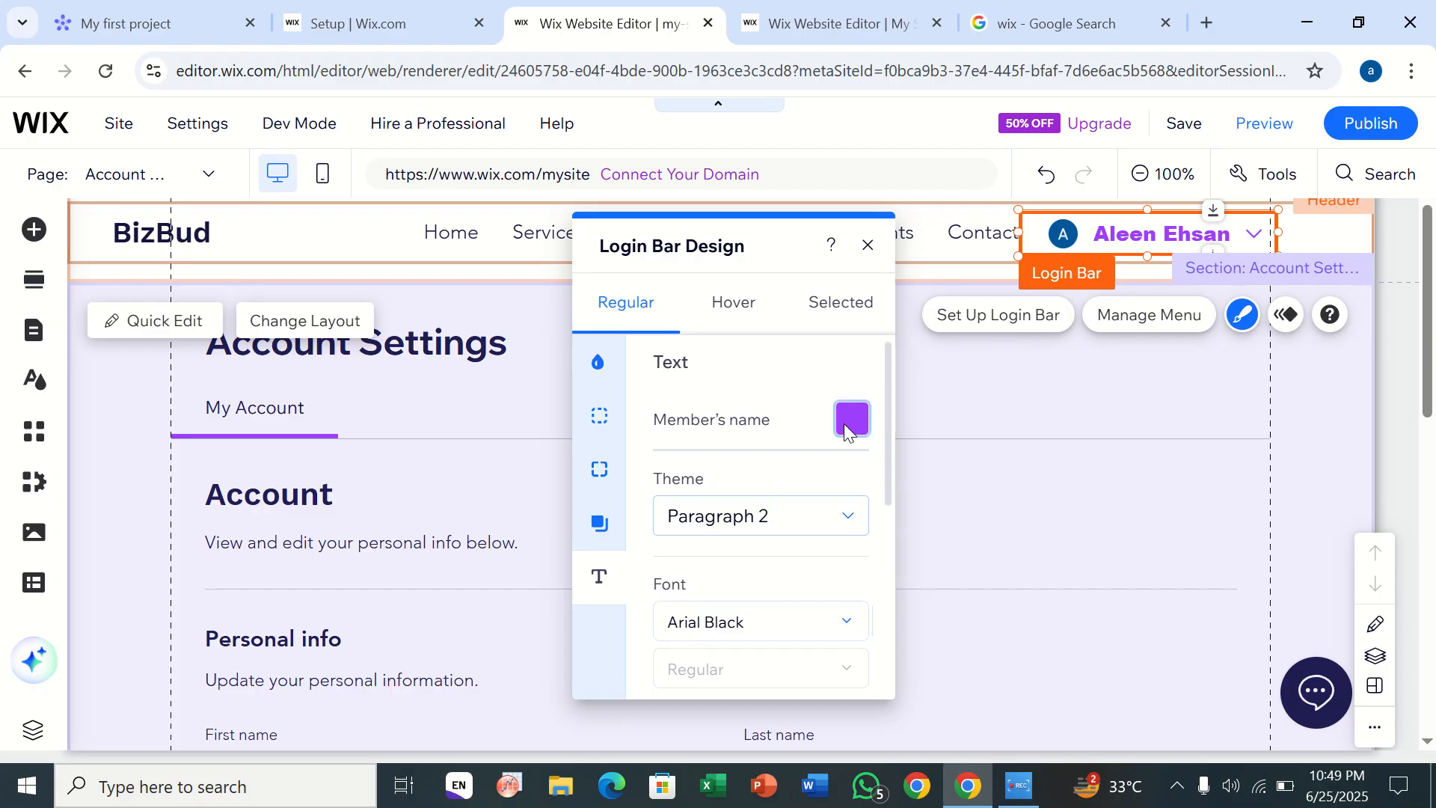
left_click(672, 630)
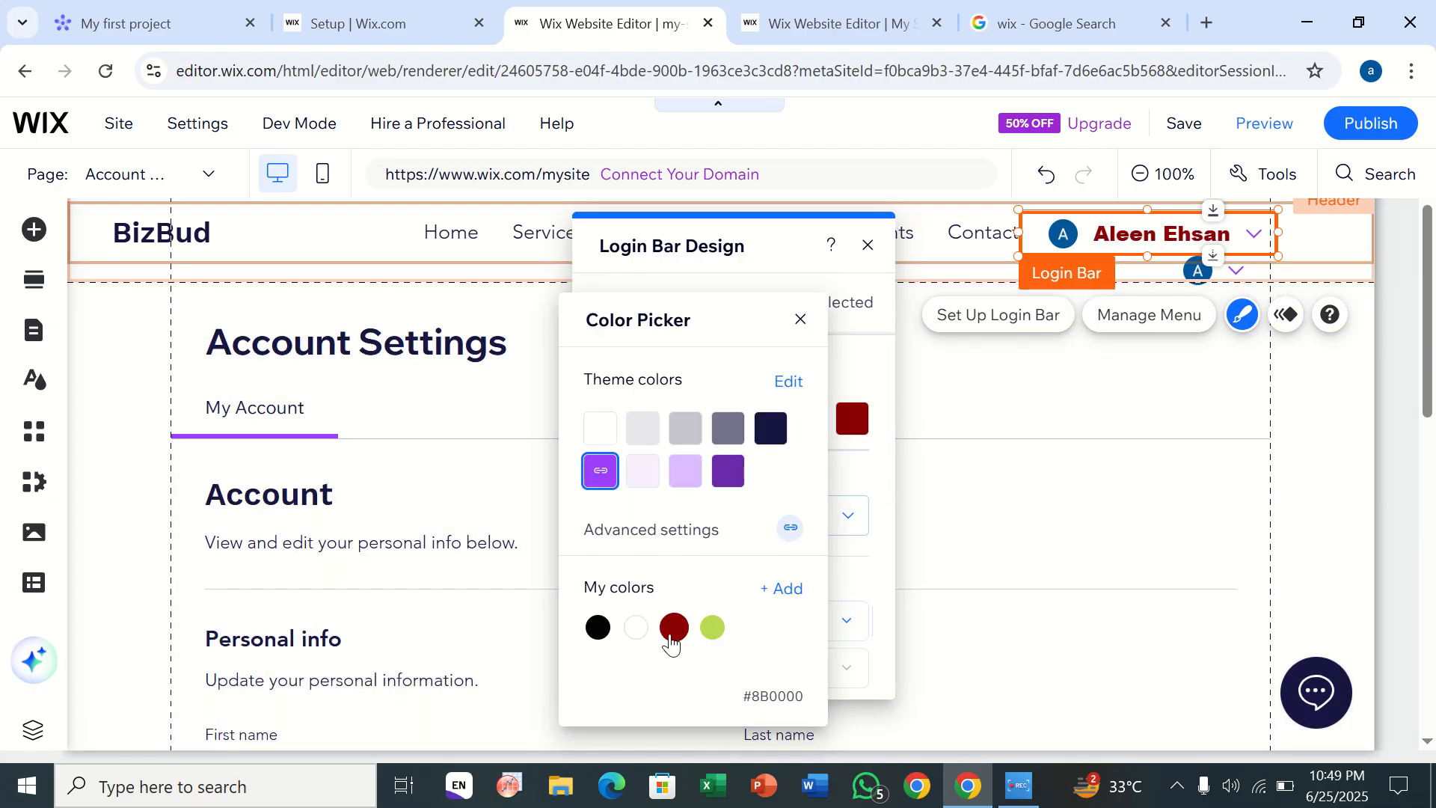
left_click(713, 628)
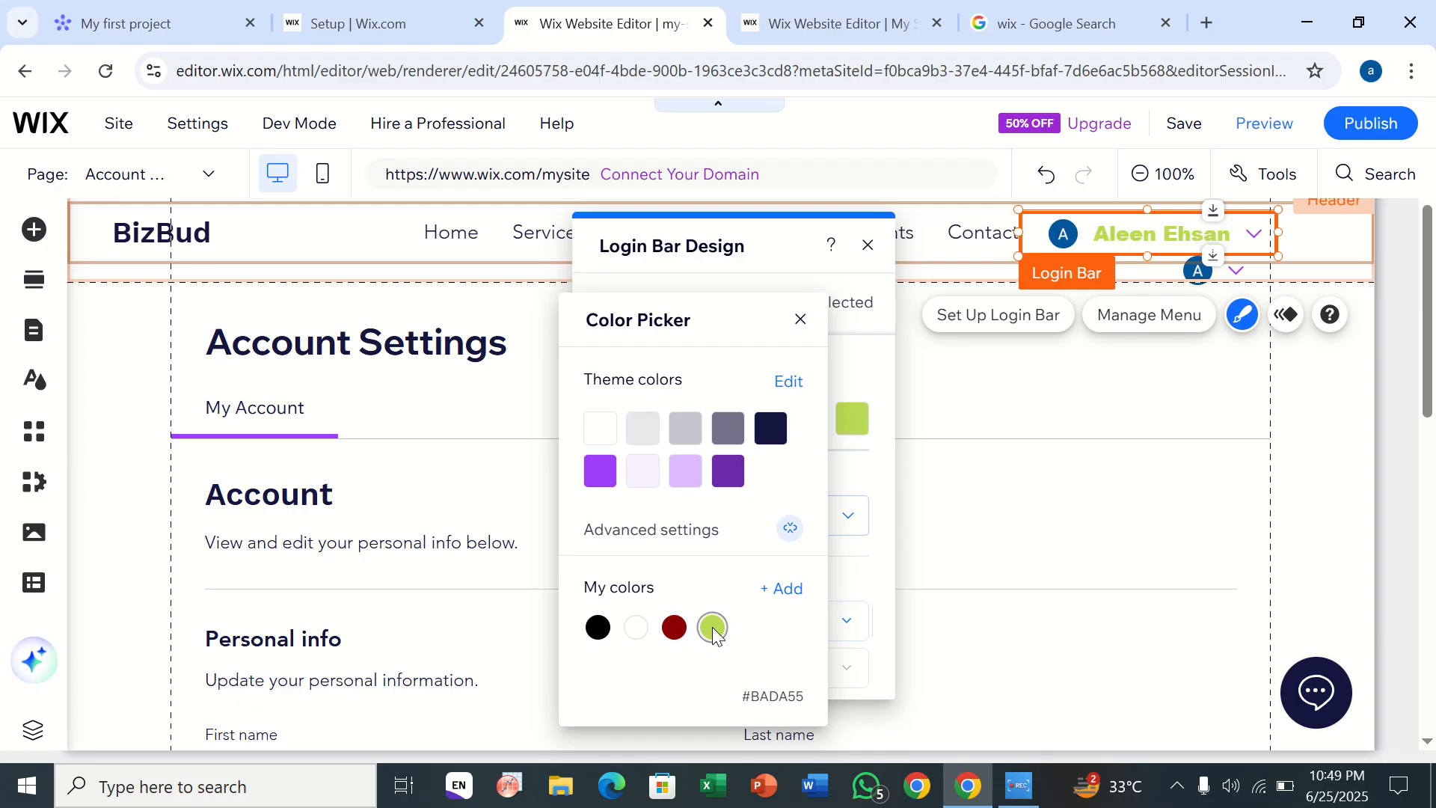
left_click(674, 628)
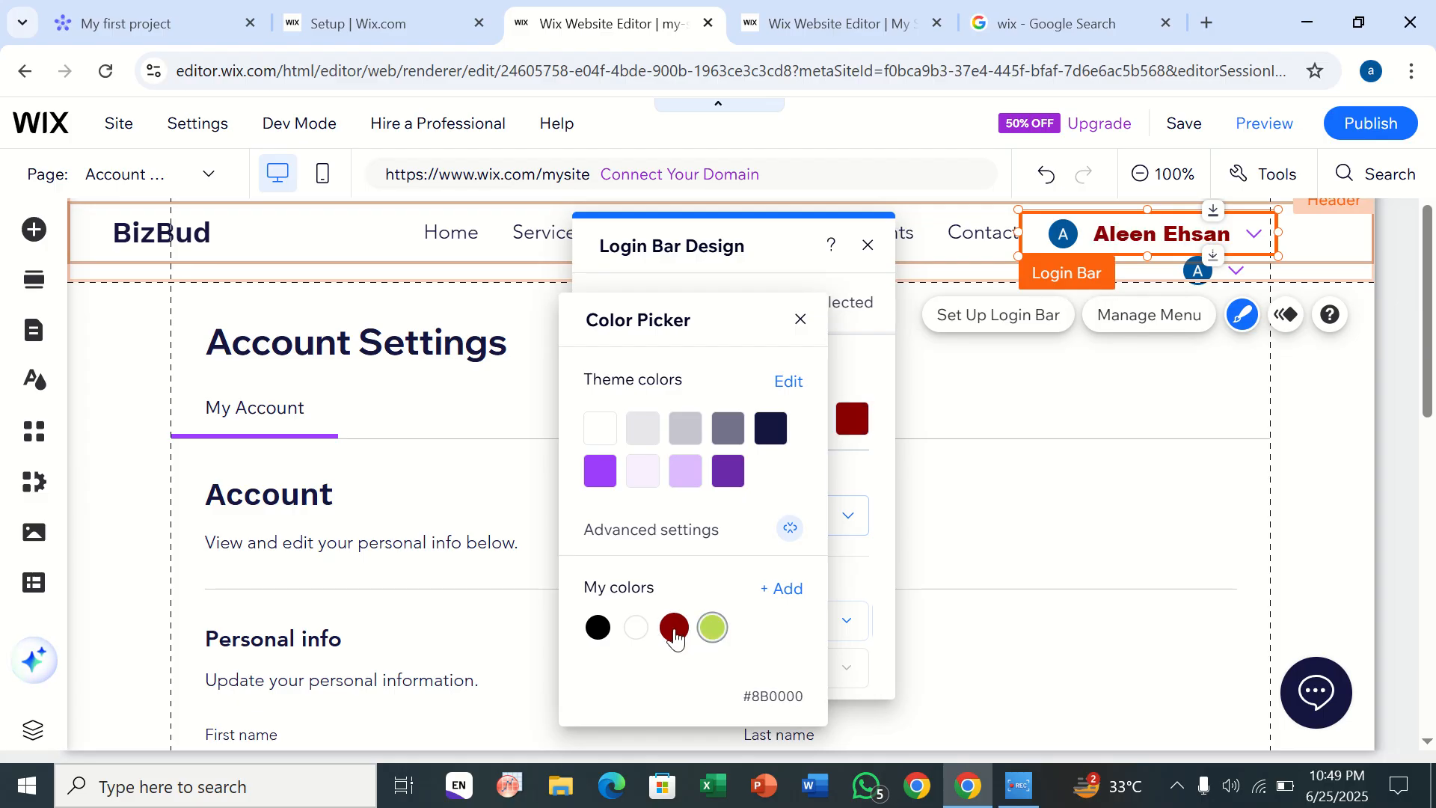
left_click(1177, 557)
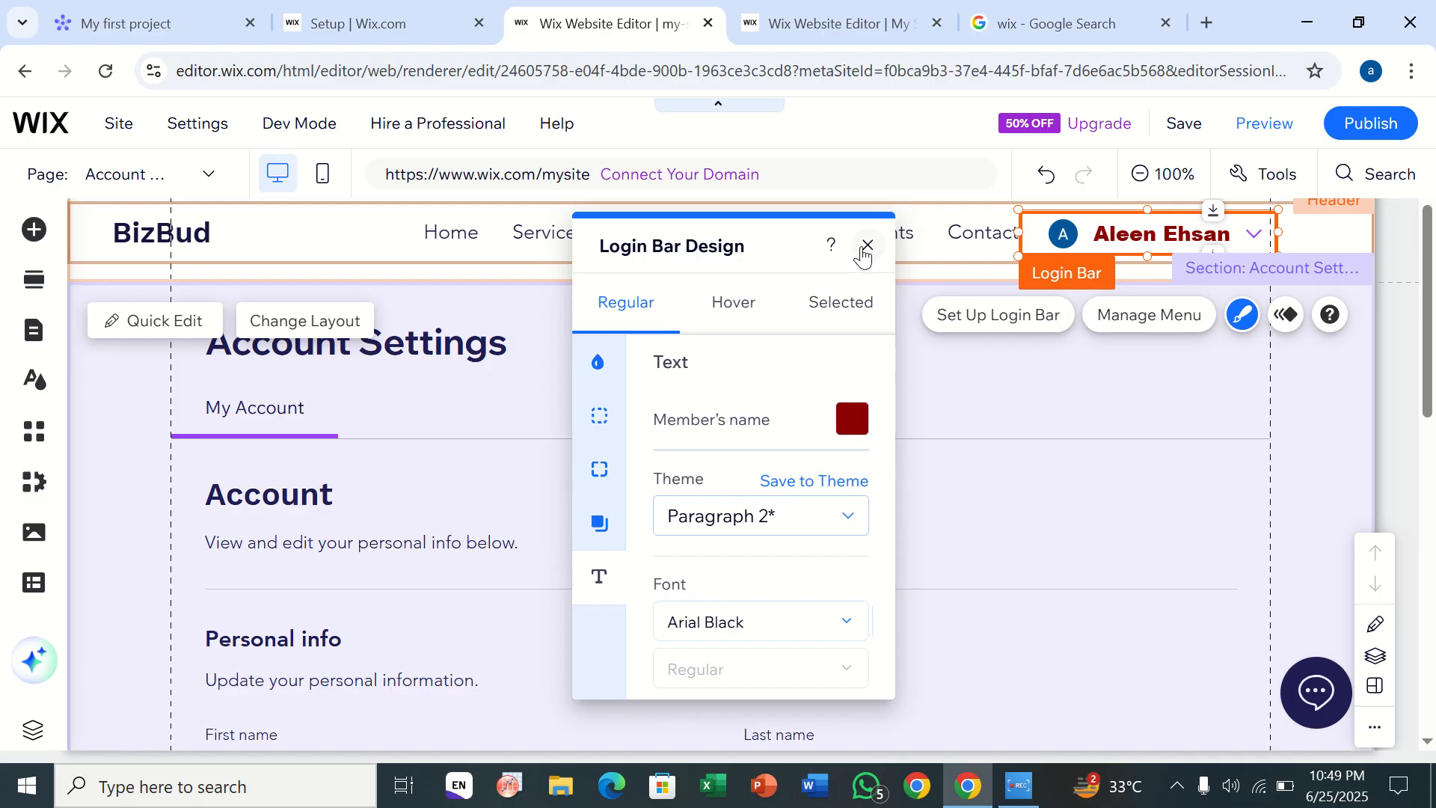
left_click(870, 247)
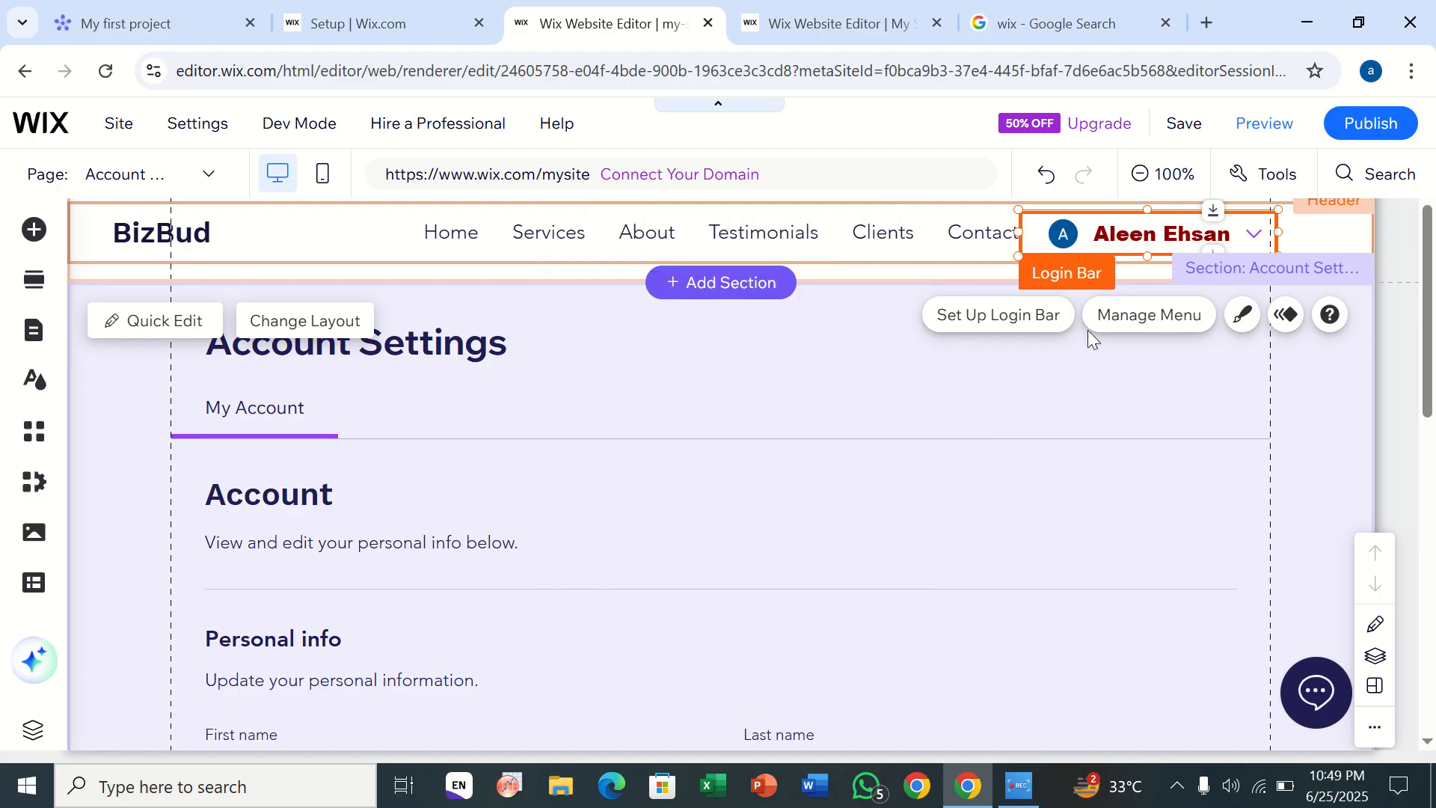
Apply the Turn animation to the Login Bar in the header and close the animation settings.
left_click(1286, 315)
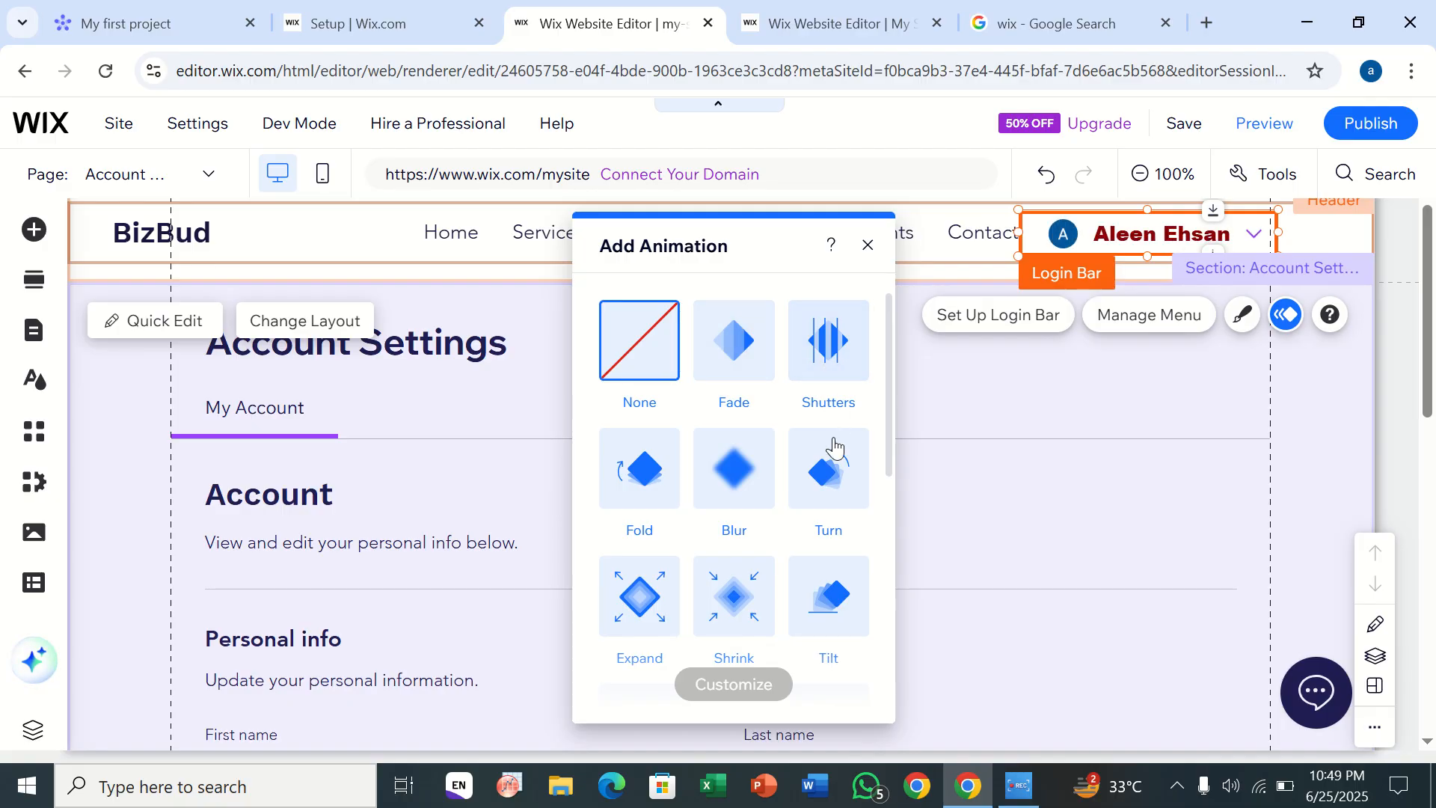
left_click(834, 468)
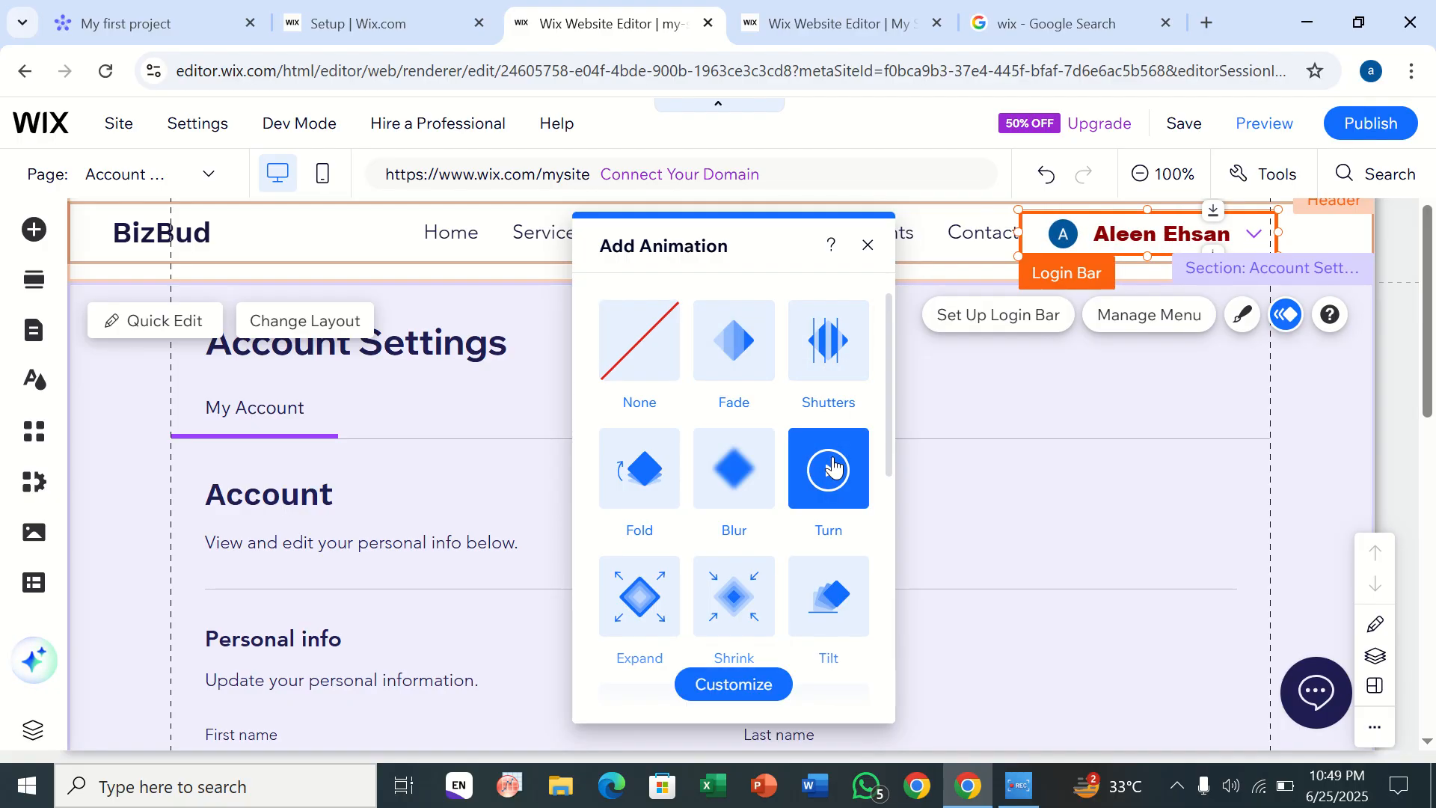
left_click(931, 518)
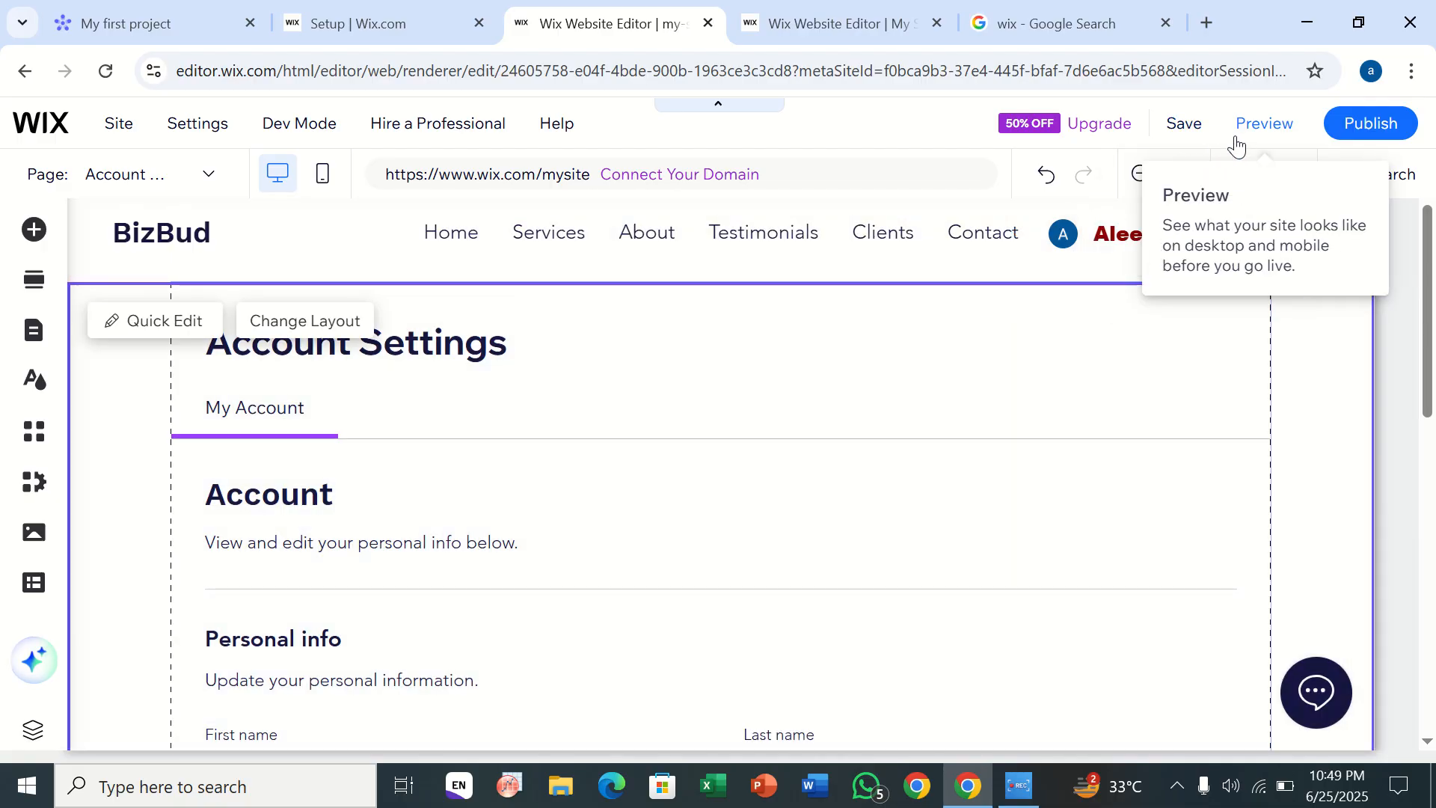
Preview the site and try the Login Bar's member menu by opening its Account Settings item.
left_click(1248, 139)
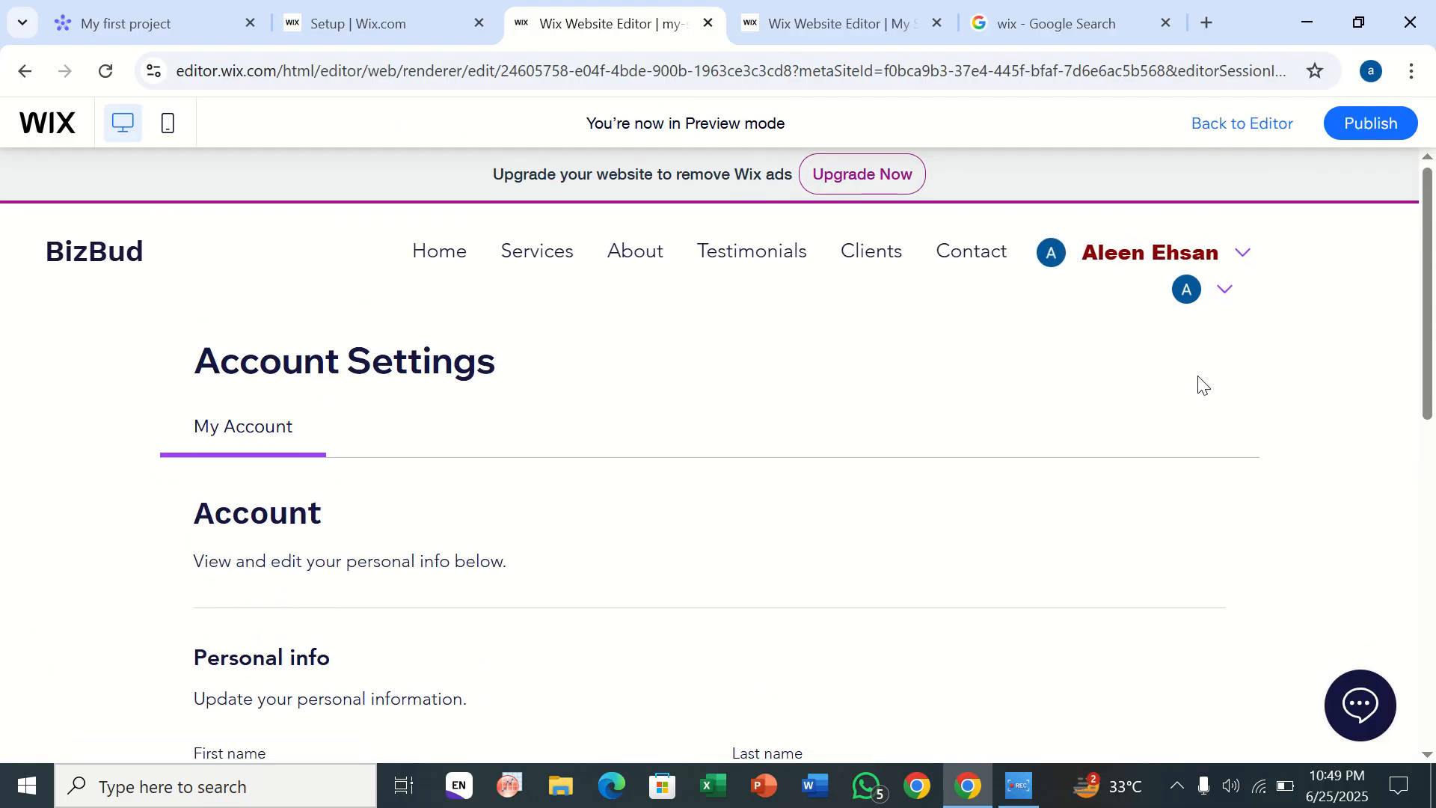
left_click(1128, 256)
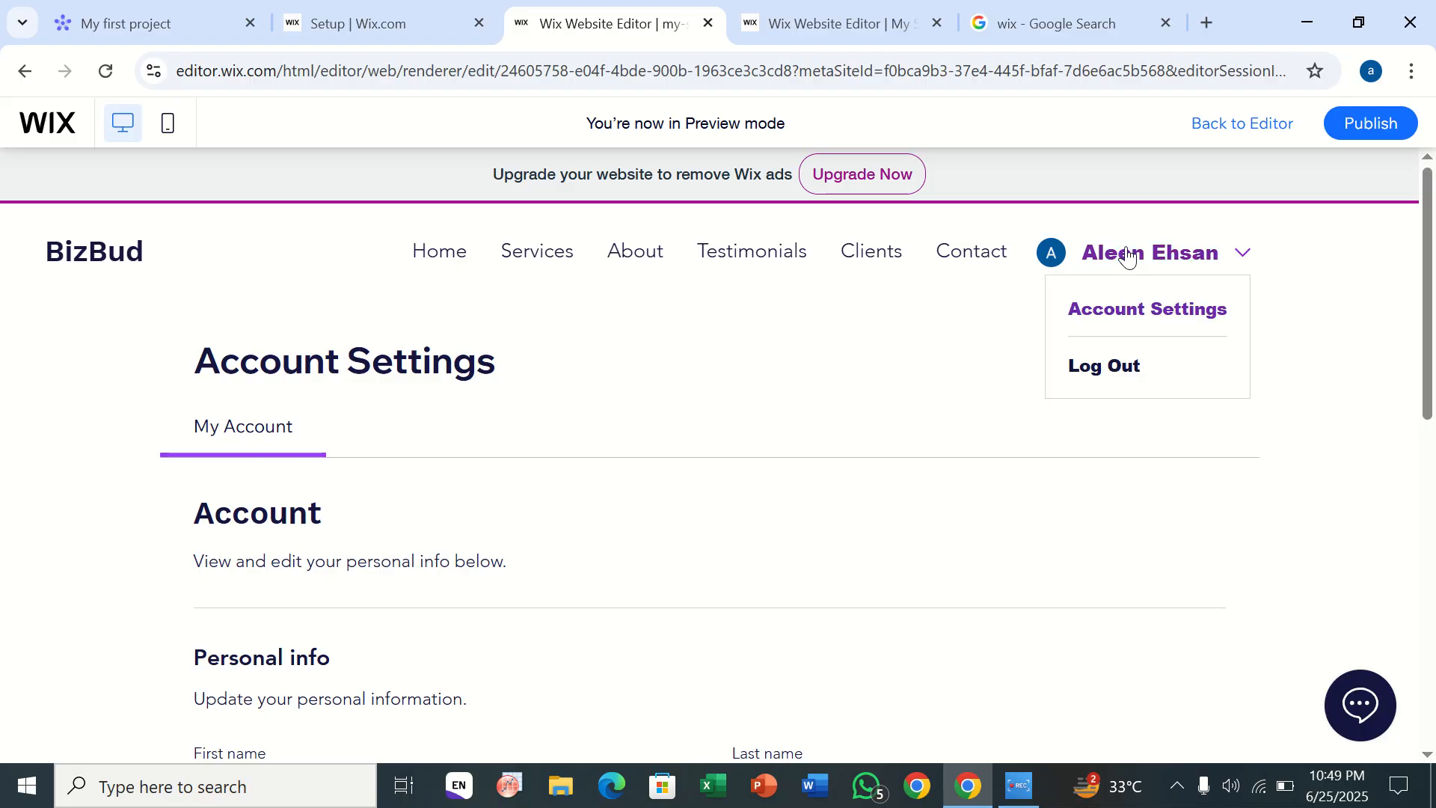
left_click(1089, 309)
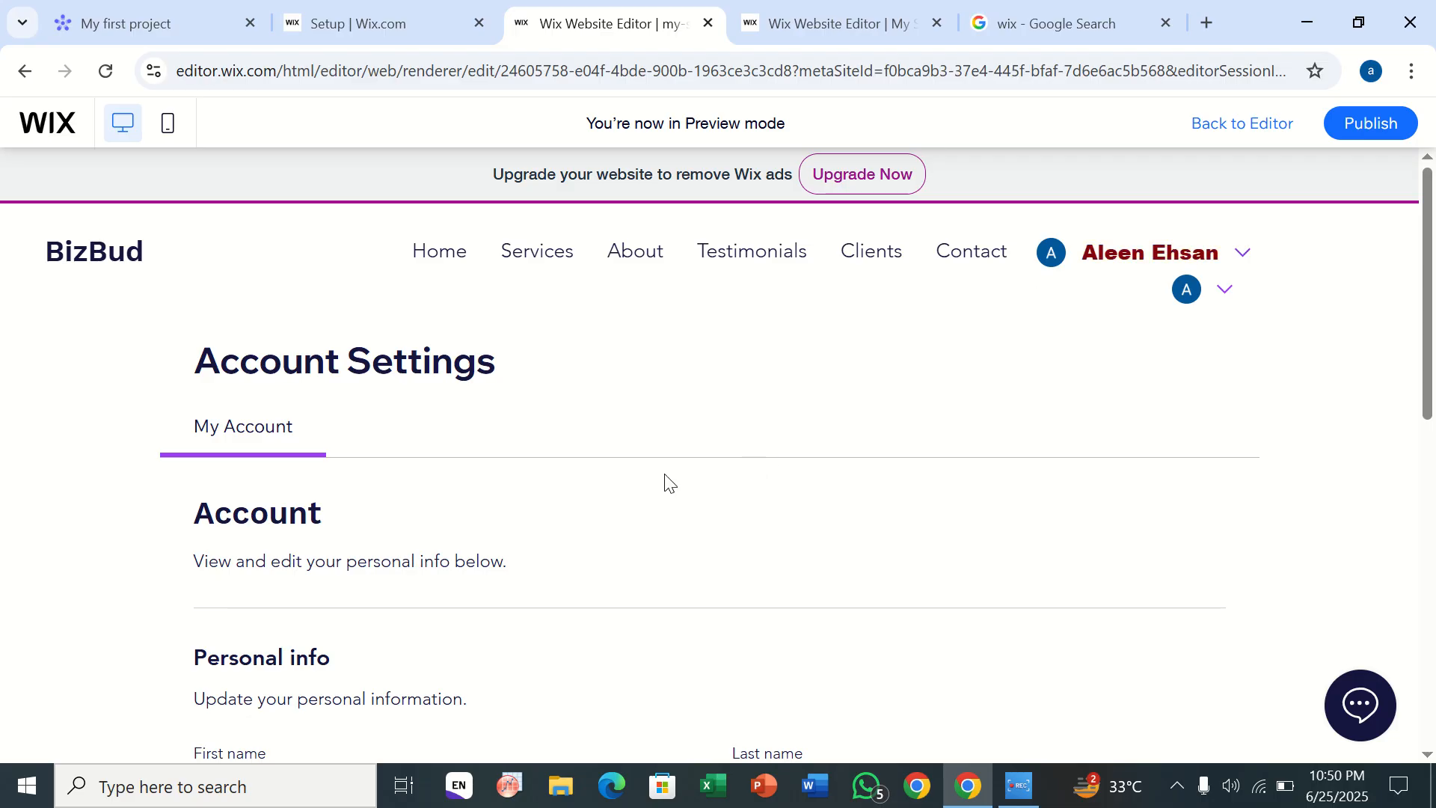
Return to the editor and review the Account Settings page's personal and login info in the desktop and mobile views.
scroll(375, 306, "down", 6)
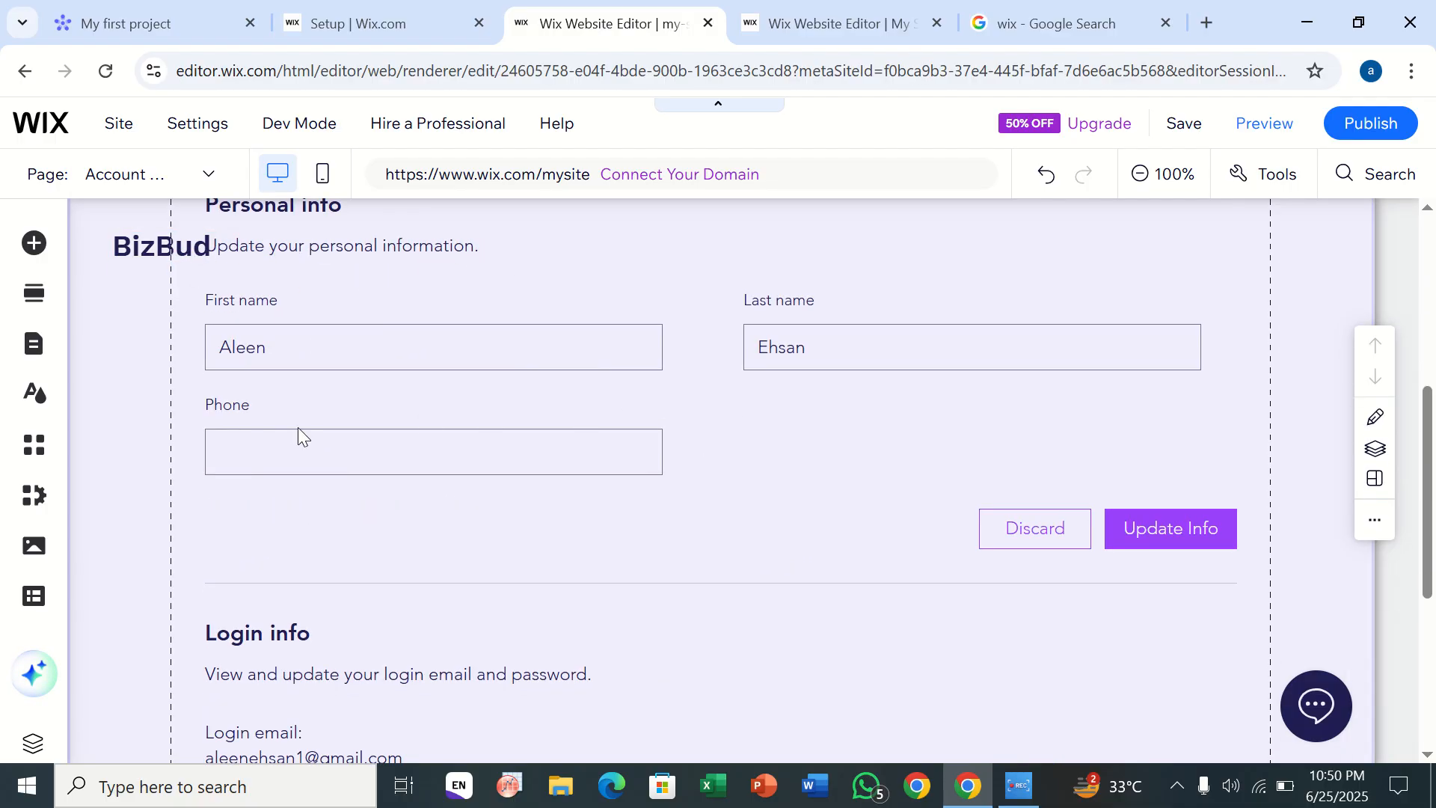
scroll(299, 496, "down", 4)
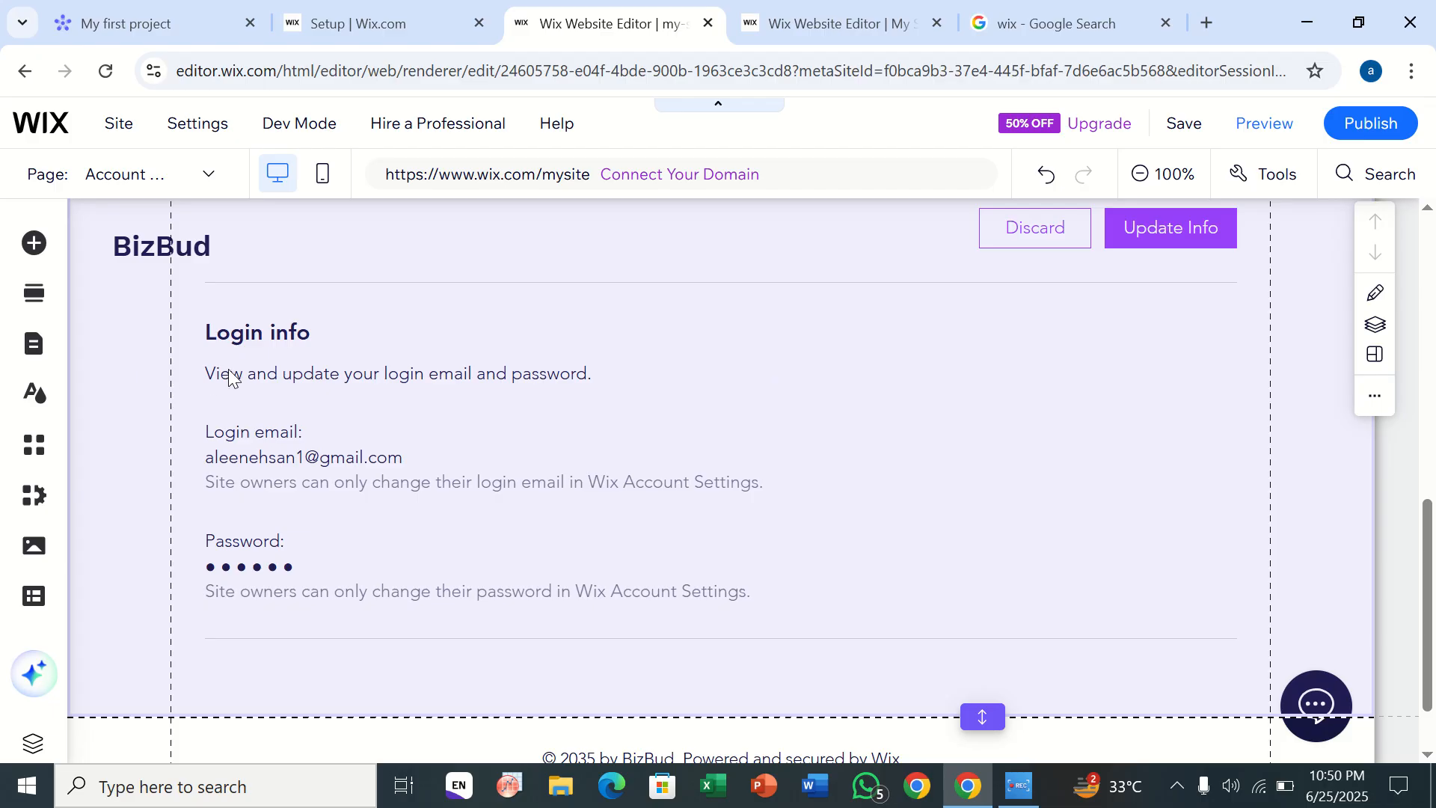
scroll(230, 377, "up", 10)
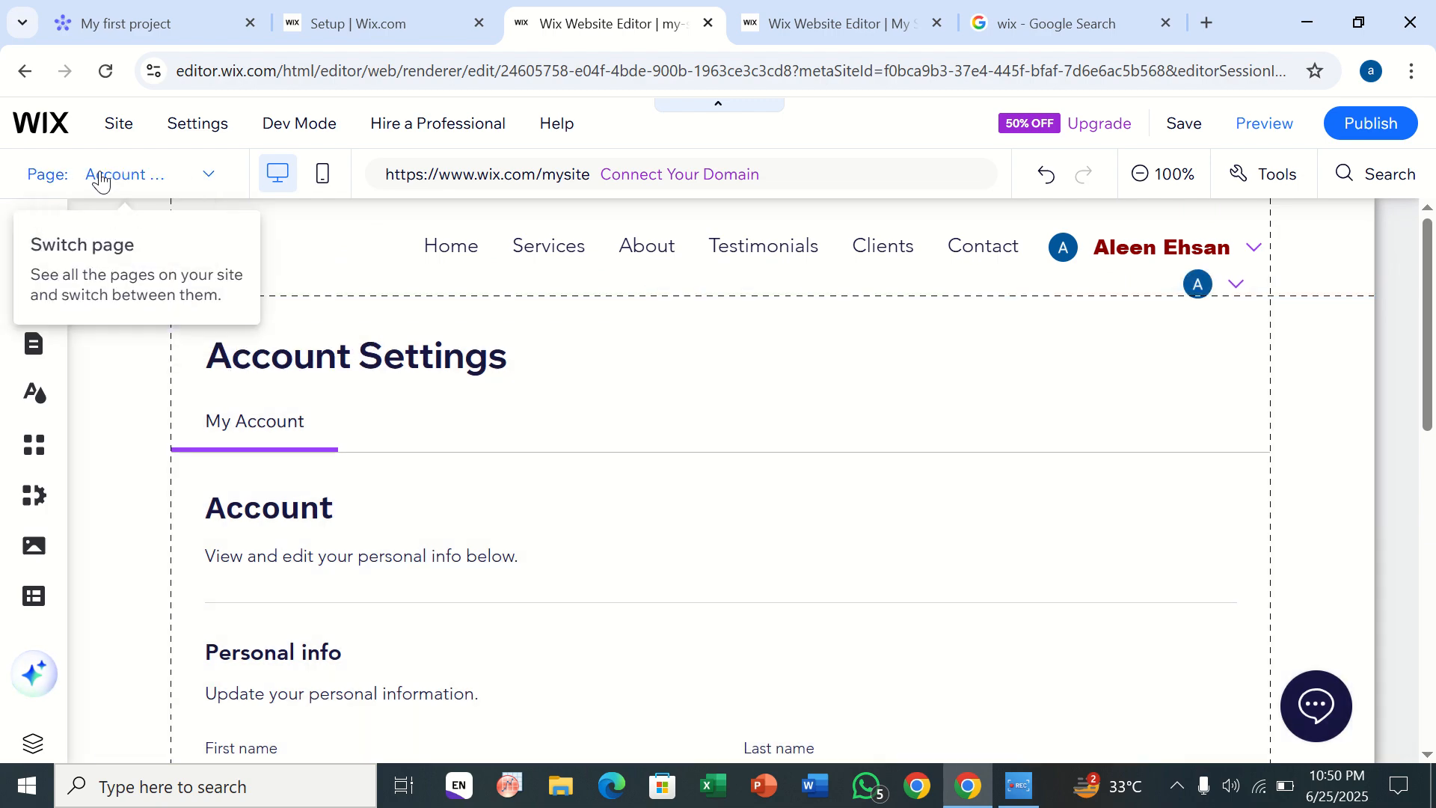
left_click(327, 185)
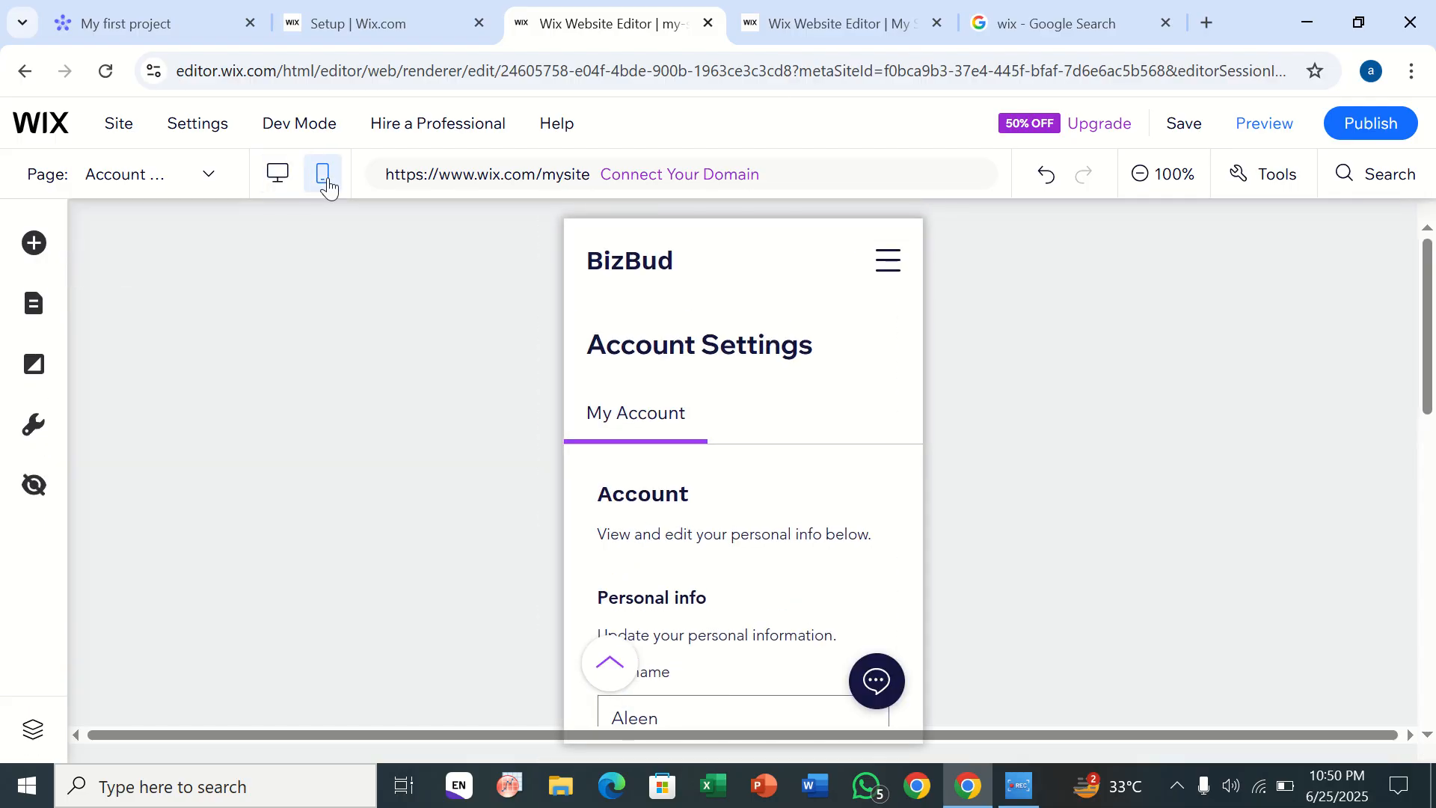
scroll(461, 388, "down", 10)
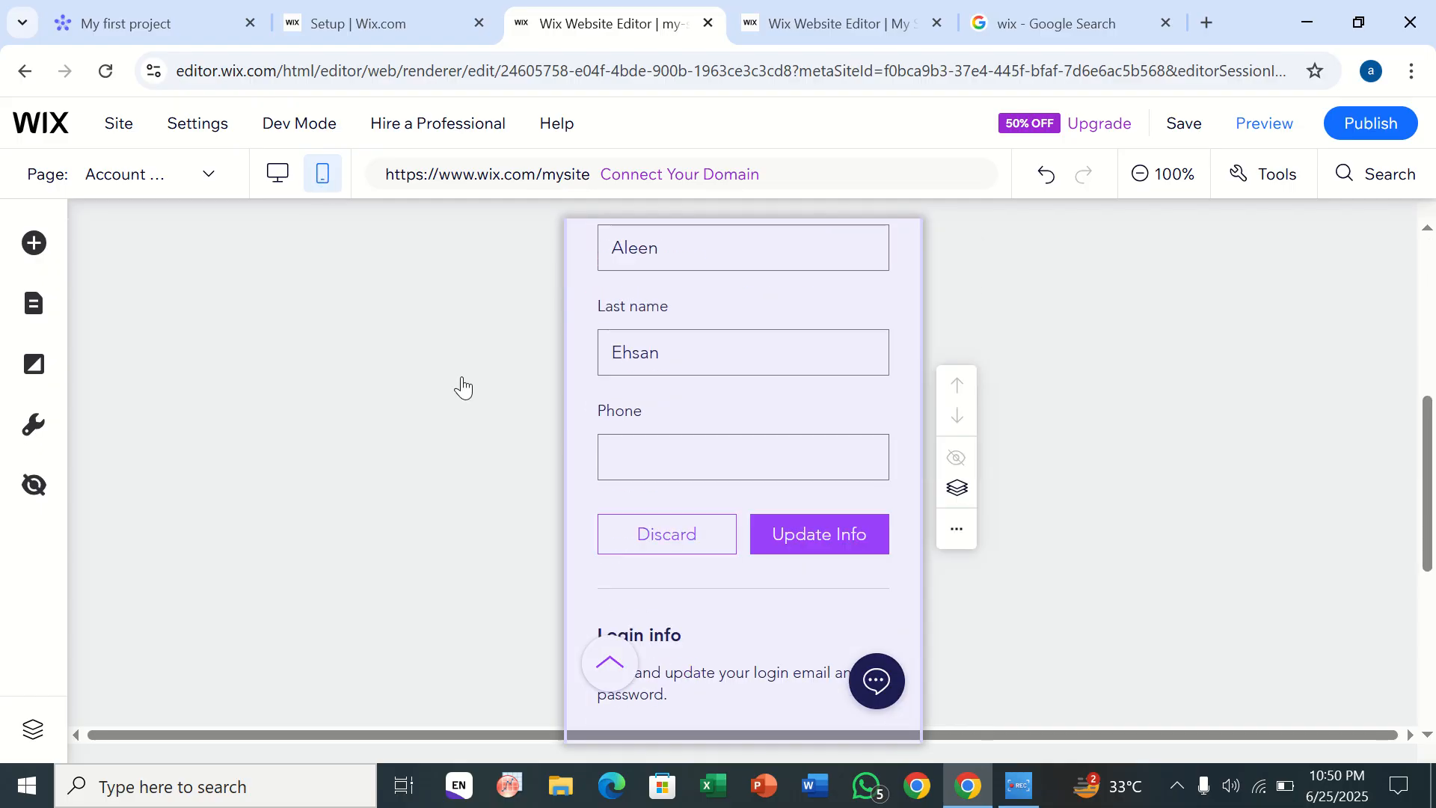